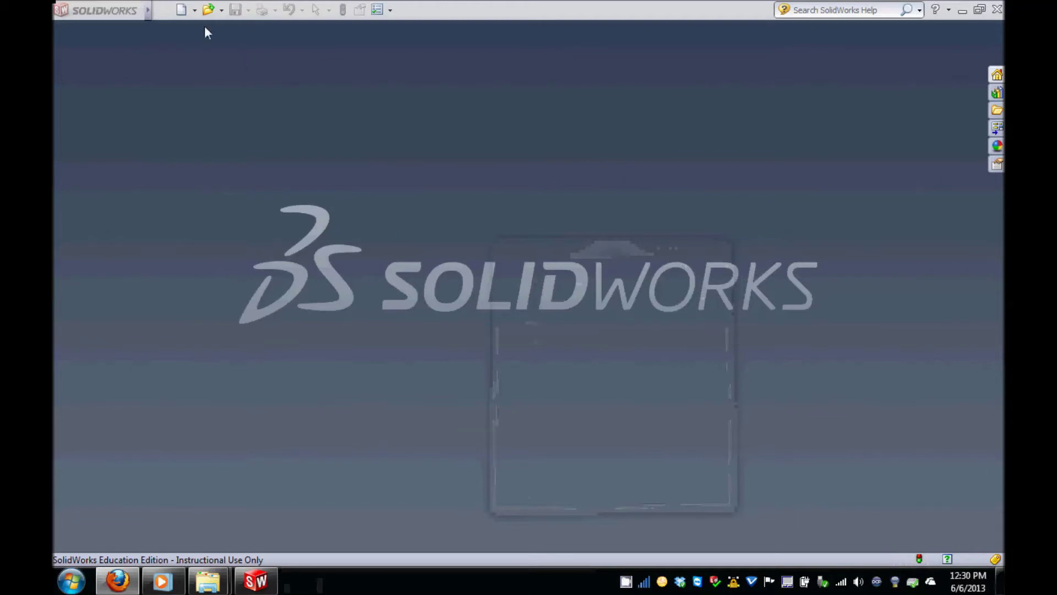
Step: Create a new part document and confirm its units are IPS (inch, pound, second)
{"action": "left_click", "coordinate": [187, 13]}
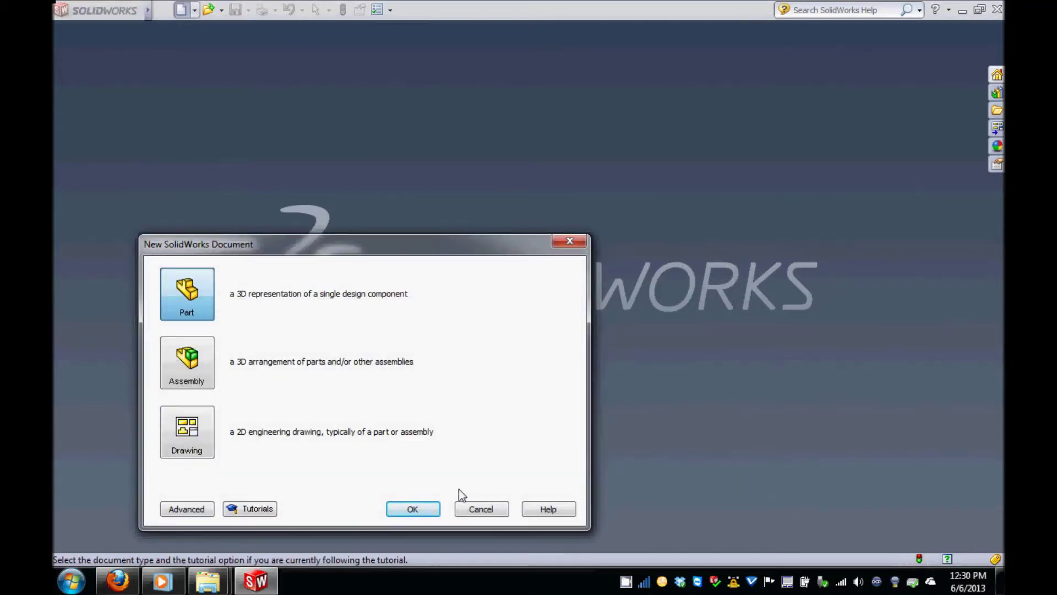
{"action": "left_click", "coordinate": [416, 509]}
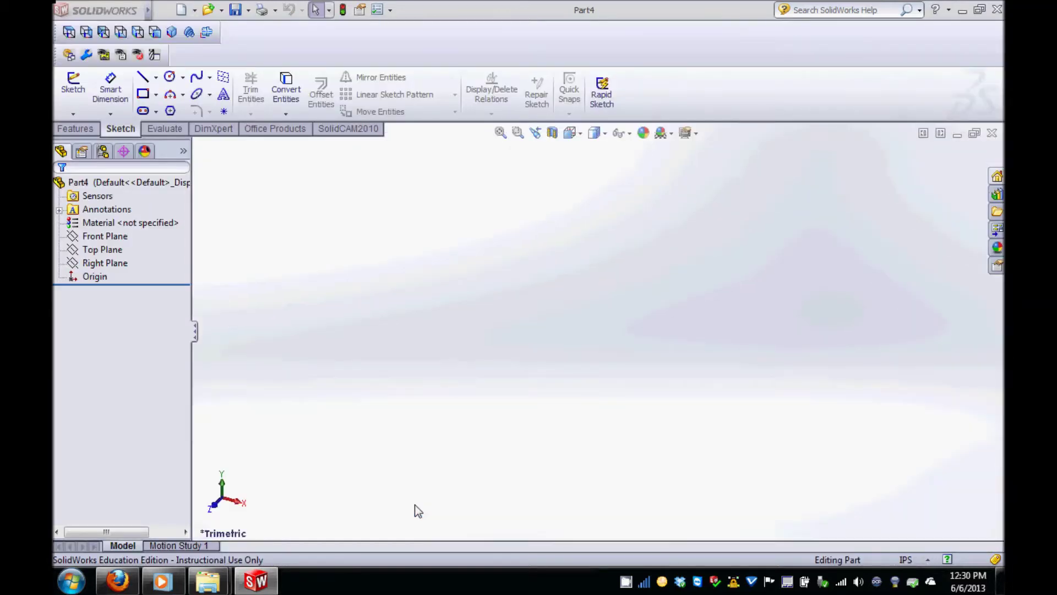
{"action": "left_click", "coordinate": [378, 11]}
{"action": "left_click", "coordinate": [300, 37]}
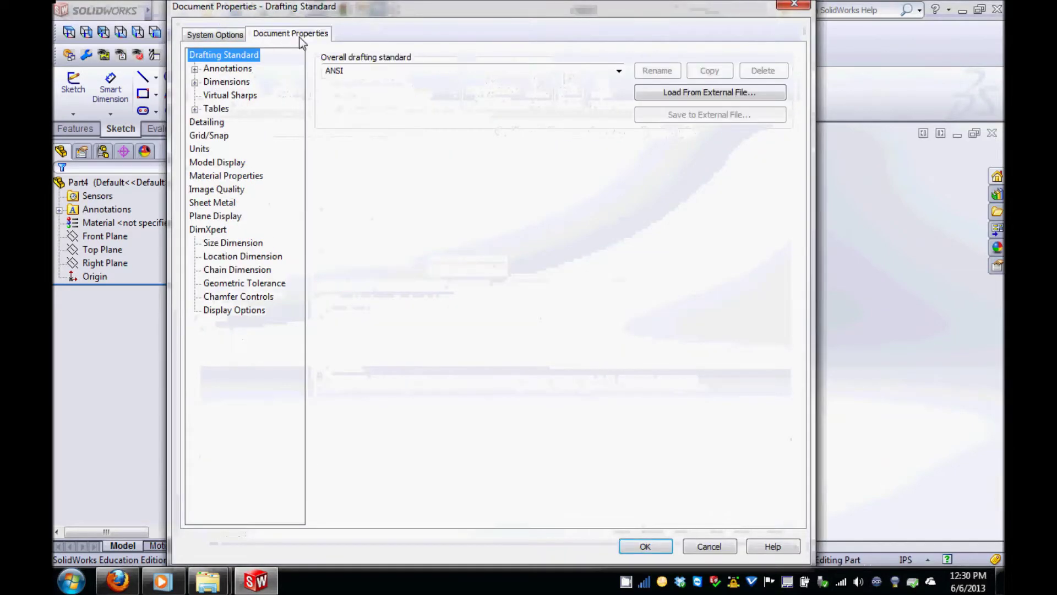
{"action": "left_click", "coordinate": [199, 149]}
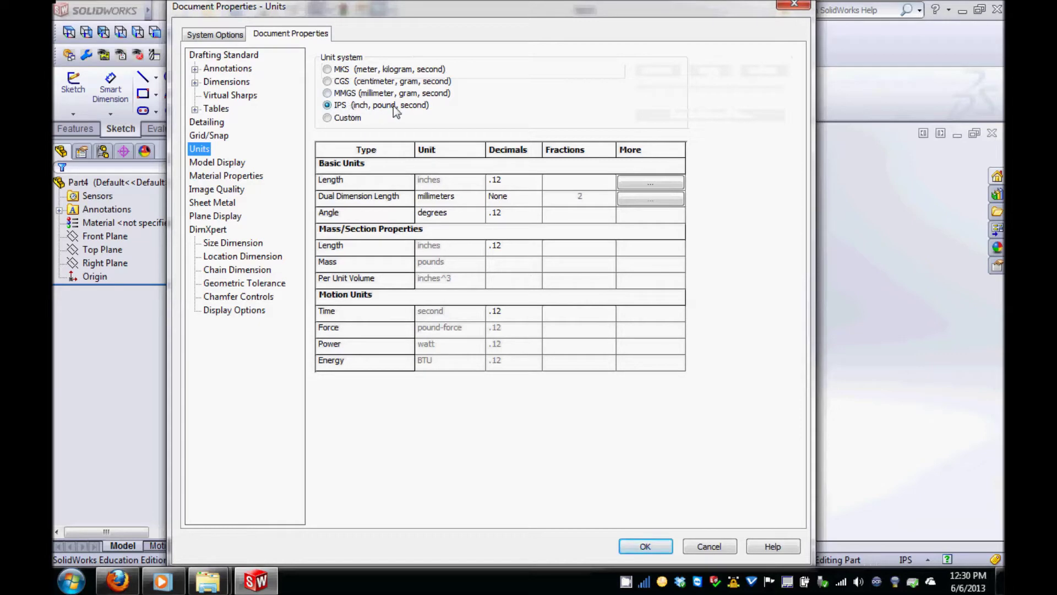
{"action": "left_click", "coordinate": [663, 545]}
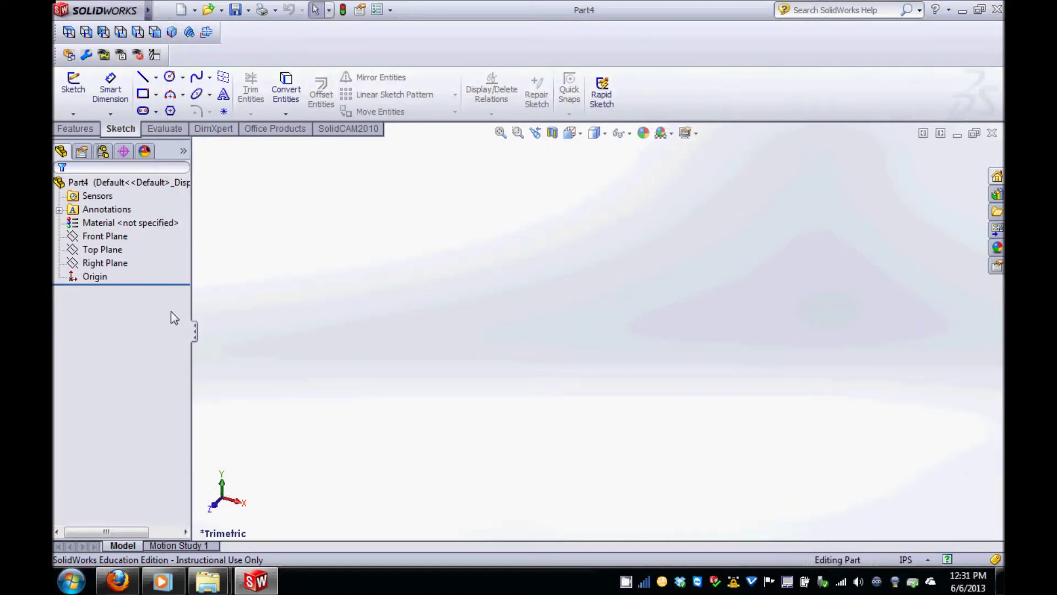
{"action": "left_click", "coordinate": [113, 250]}
Step: Select the Front, Top and Right planes together and set all three to Show
{"action": "left_click", "coordinate": [112, 238]}
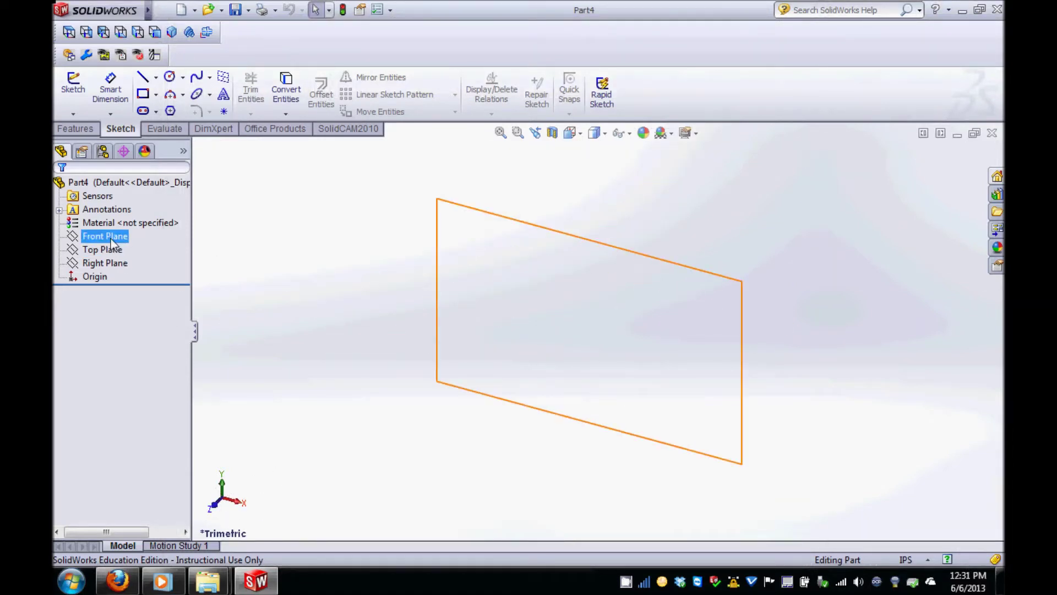
{"action": "left_click", "coordinate": [113, 251]}
{"action": "left_click", "coordinate": [116, 265]}
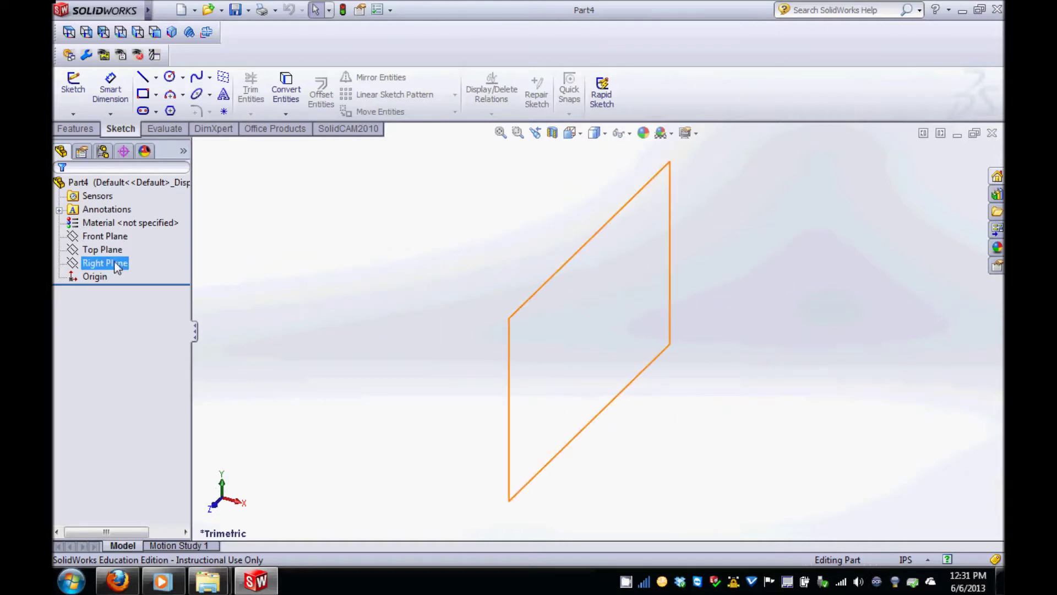
{"action": "left_click", "coordinate": [113, 251], "text": "ctrl"}
{"action": "left_click", "coordinate": [112, 237], "text": "ctrl"}
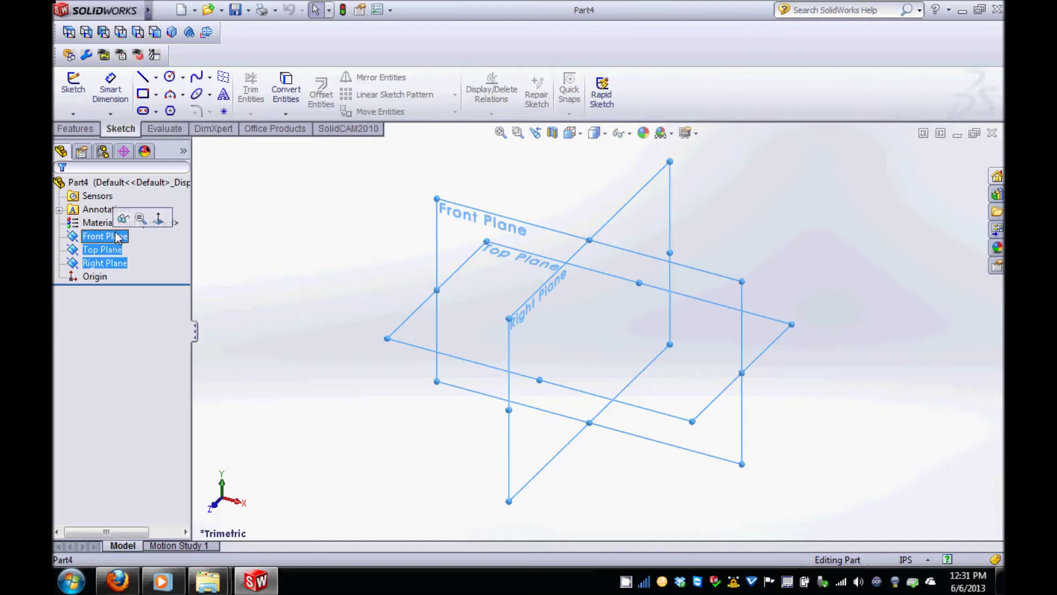
{"action": "left_click", "coordinate": [123, 219]}
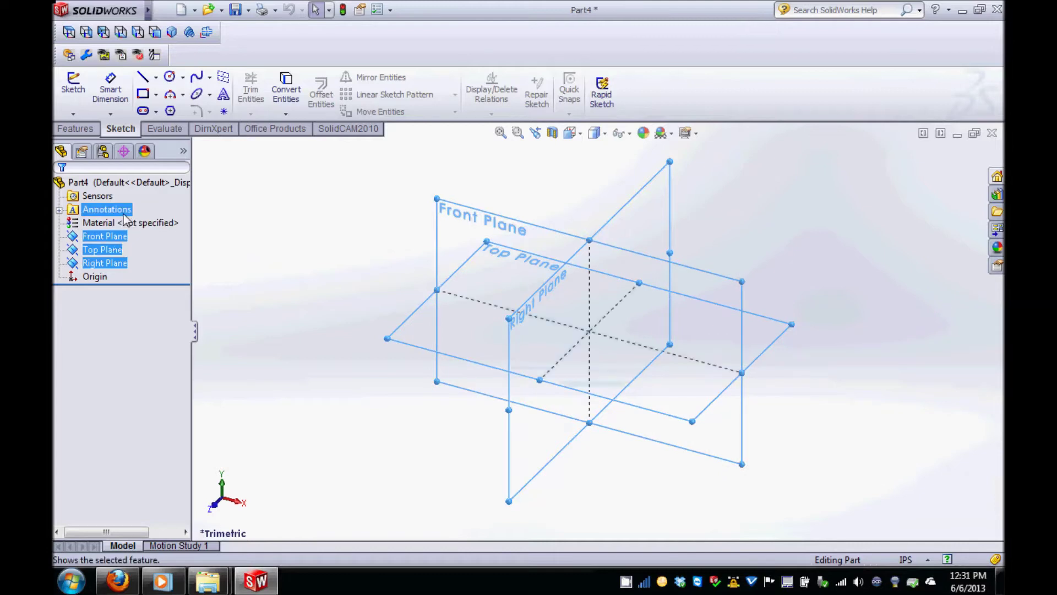
{"action": "left_click", "coordinate": [332, 258]}
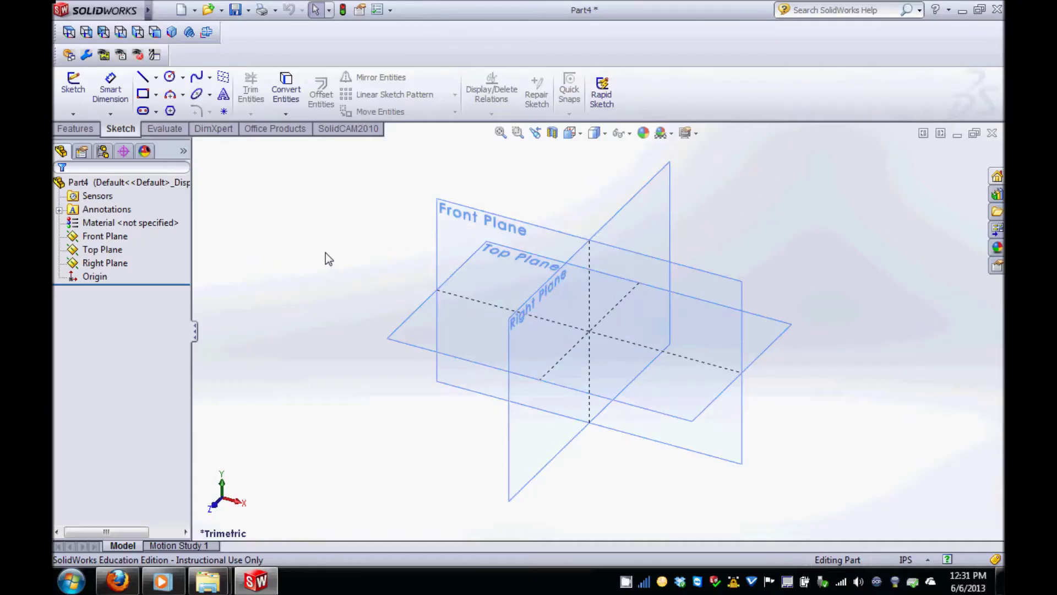
Step: Start an Extruded Boss/Base sketched on the Front Plane
{"action": "left_click", "coordinate": [79, 131]}
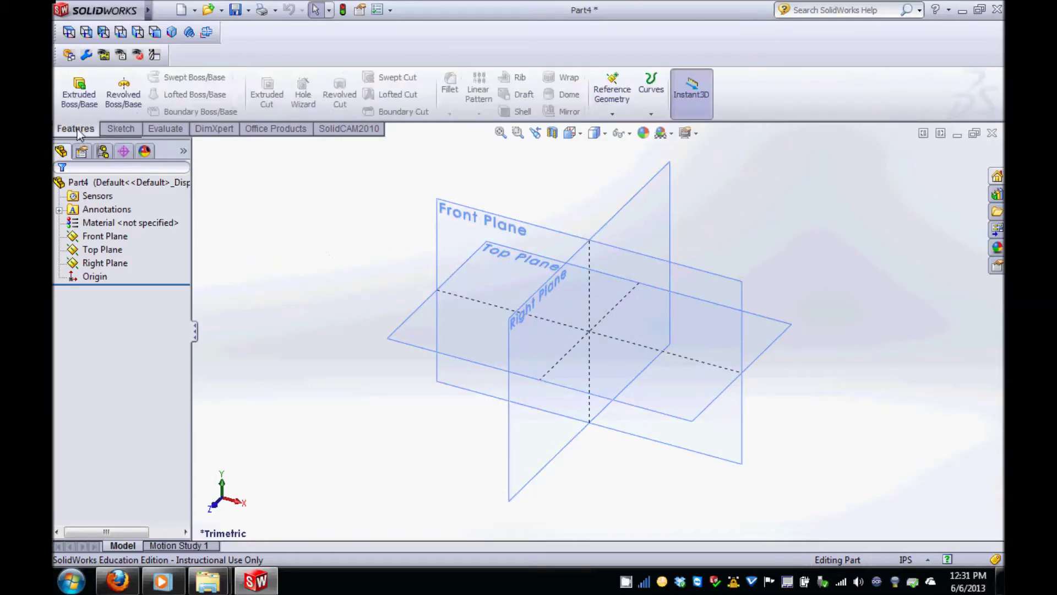
{"action": "left_click", "coordinate": [81, 97]}
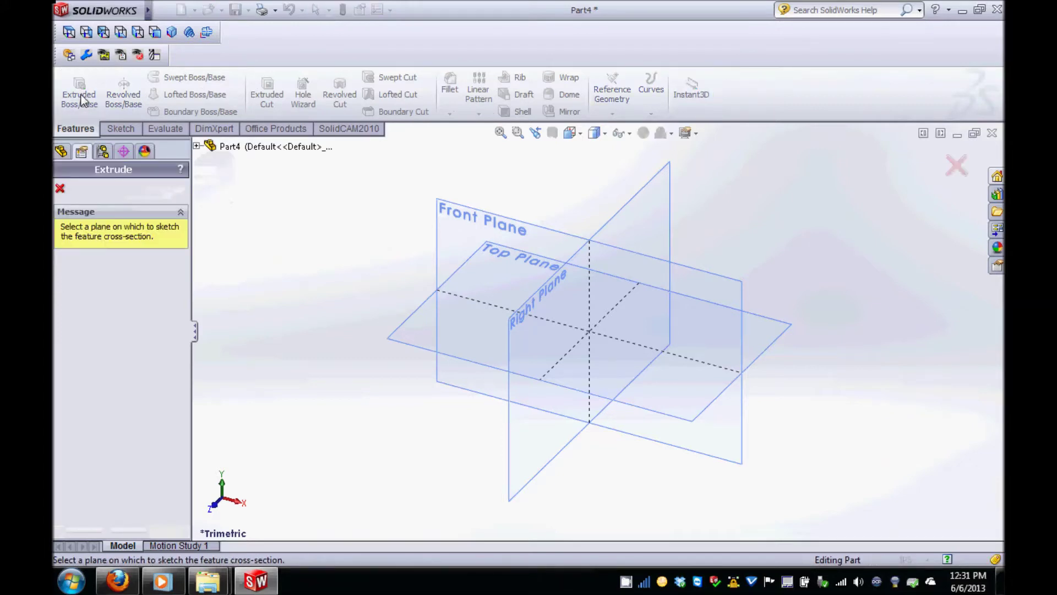
{"action": "left_click", "coordinate": [450, 218]}
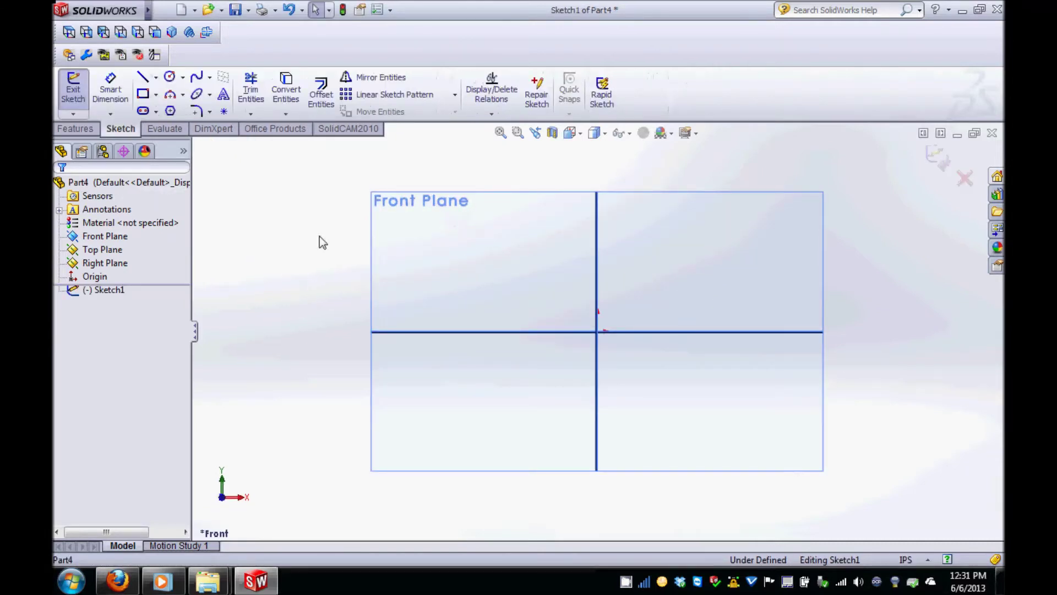
Step: Draw a center rectangle centred on the sketch origin
{"action": "left_click", "coordinate": [157, 95]}
{"action": "left_click", "coordinate": [182, 125]}
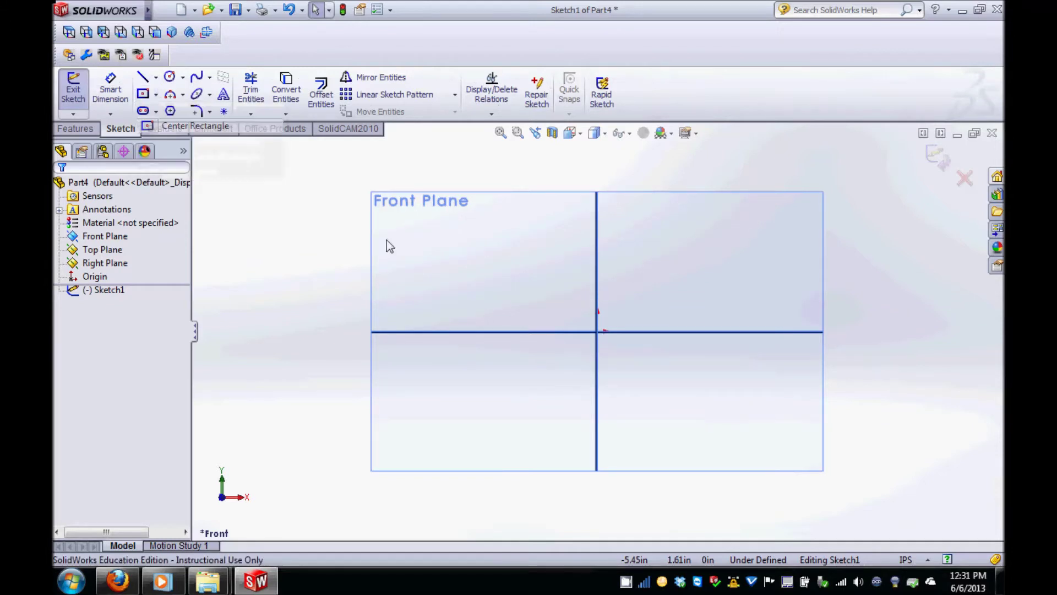
{"action": "left_click", "coordinate": [597, 330]}
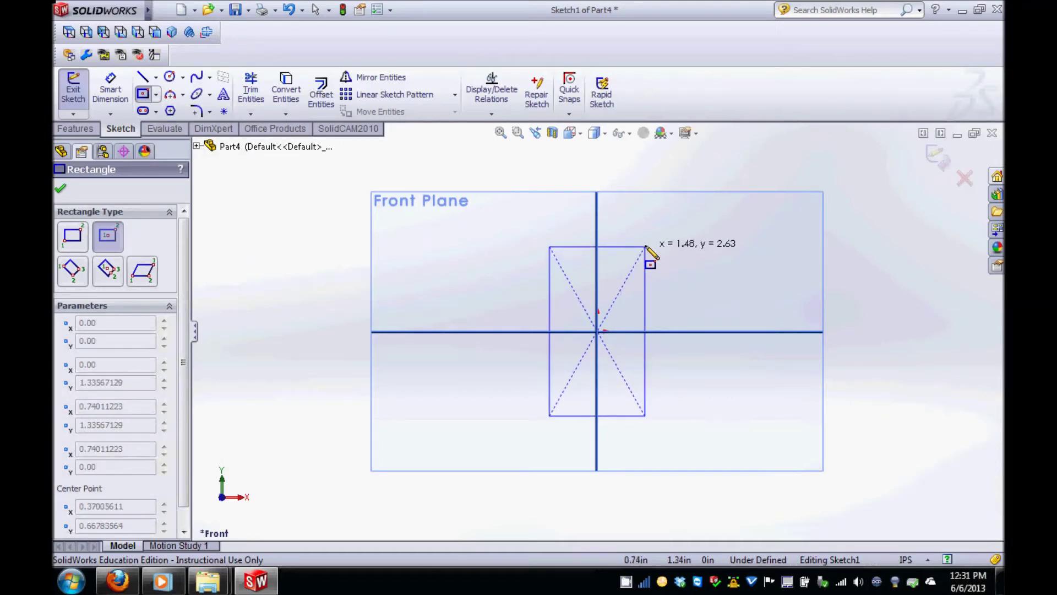
{"action": "left_click", "coordinate": [653, 244]}
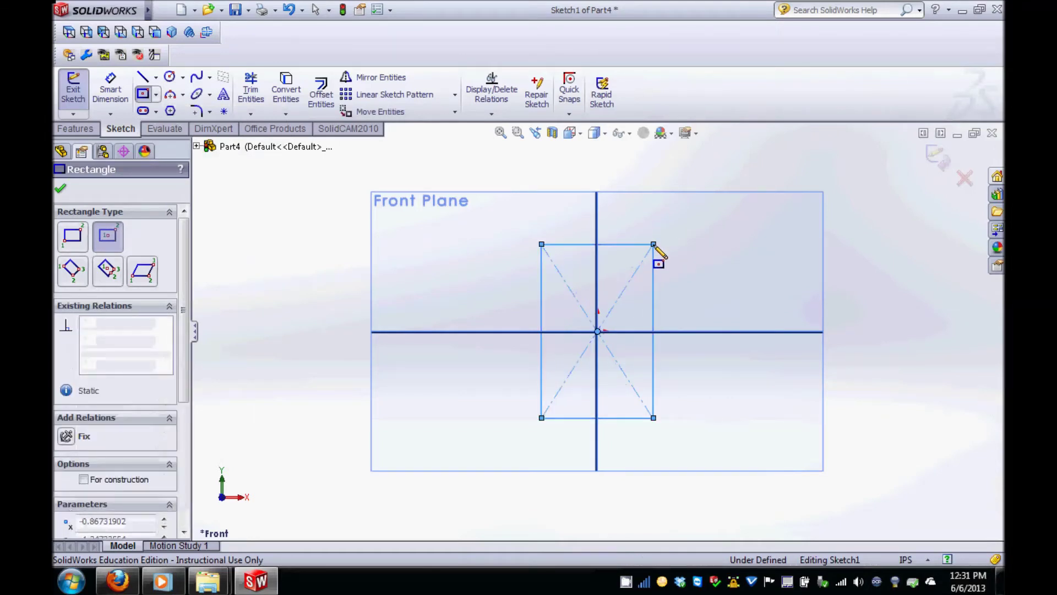
{"action": "left_click", "coordinate": [61, 188]}
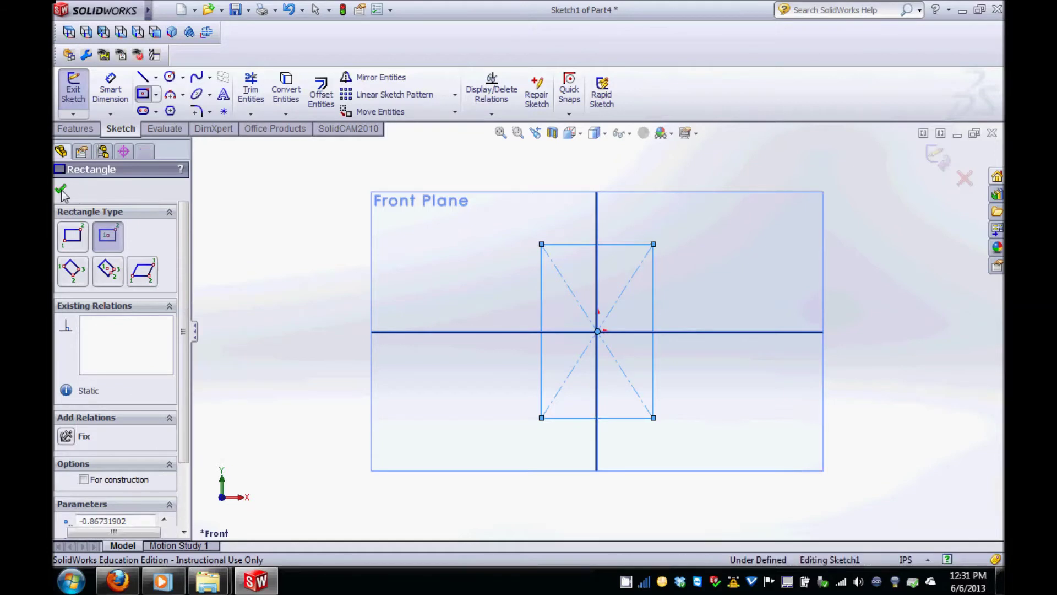
{"action": "left_click", "coordinate": [113, 93]}
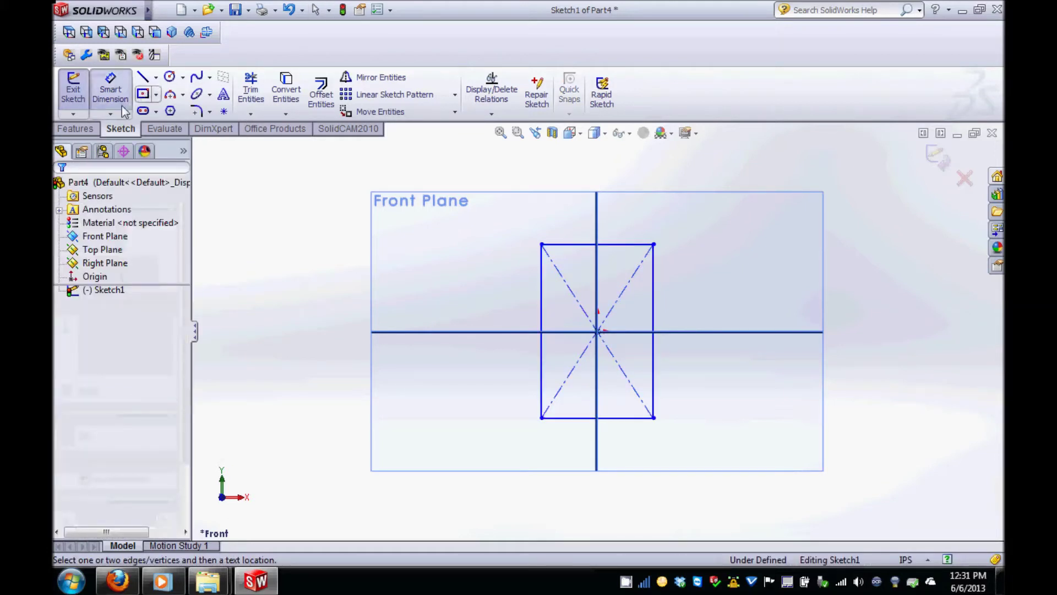
Step: Dimension the rectangle's top edge to a 1.50 in width
{"action": "left_click", "coordinate": [112, 114]}
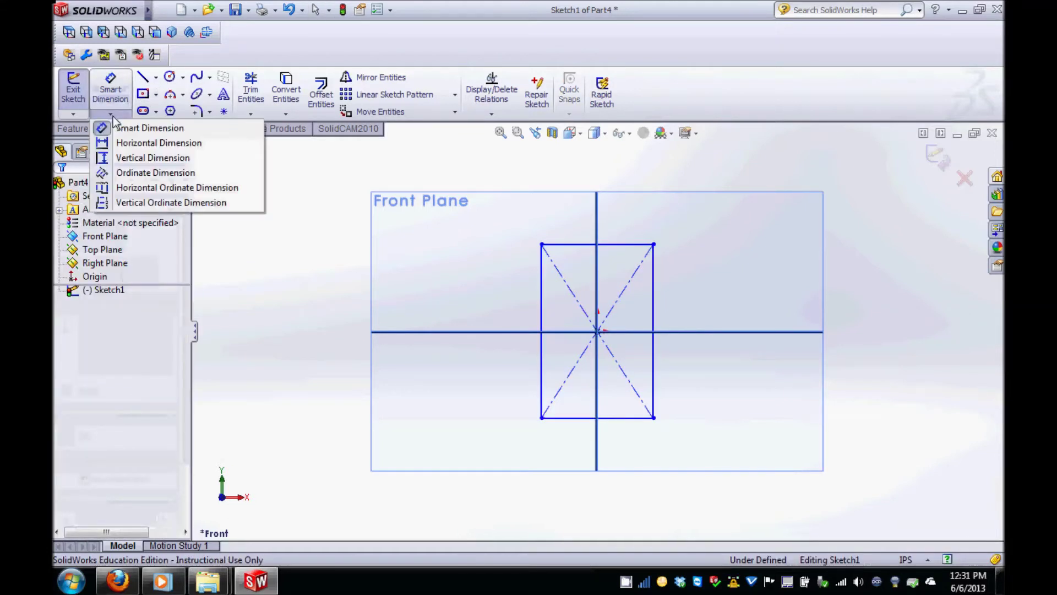
{"action": "left_click", "coordinate": [137, 141]}
{"action": "left_click", "coordinate": [579, 244]}
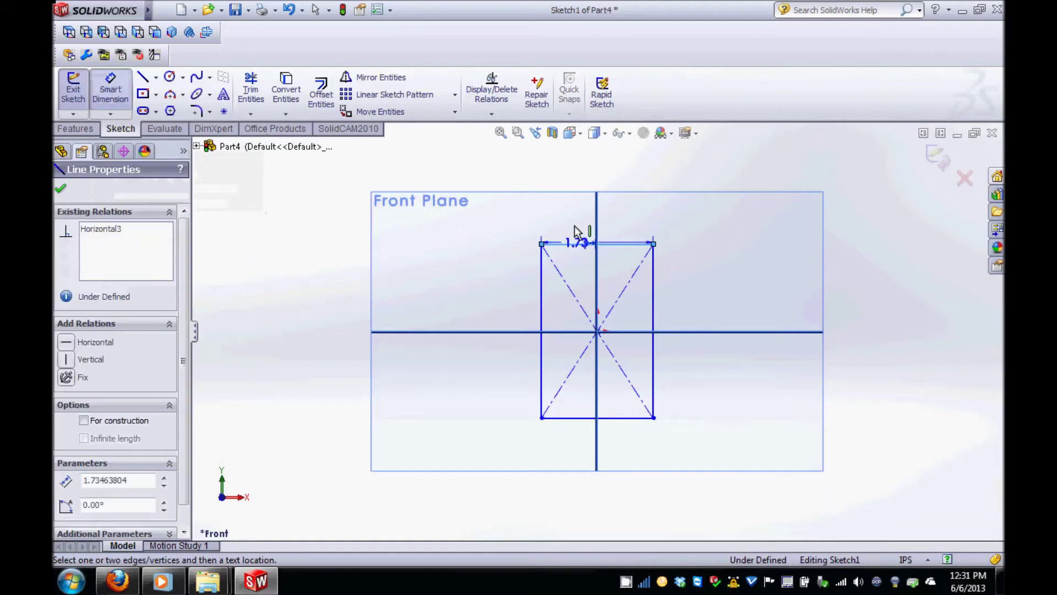
{"action": "left_click", "coordinate": [574, 224]}
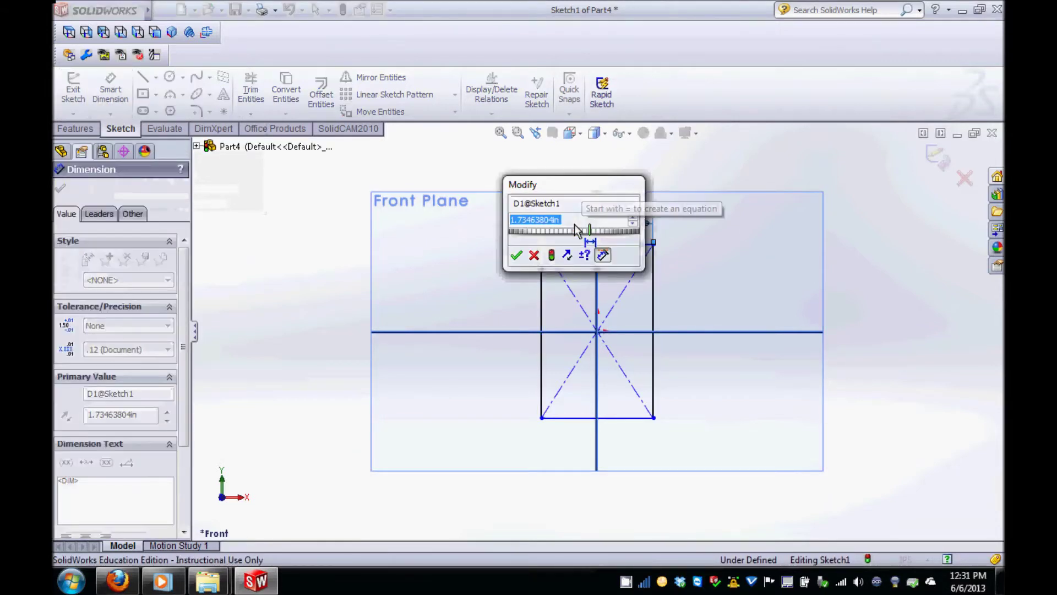
{"action": "type", "text": "1.5"}
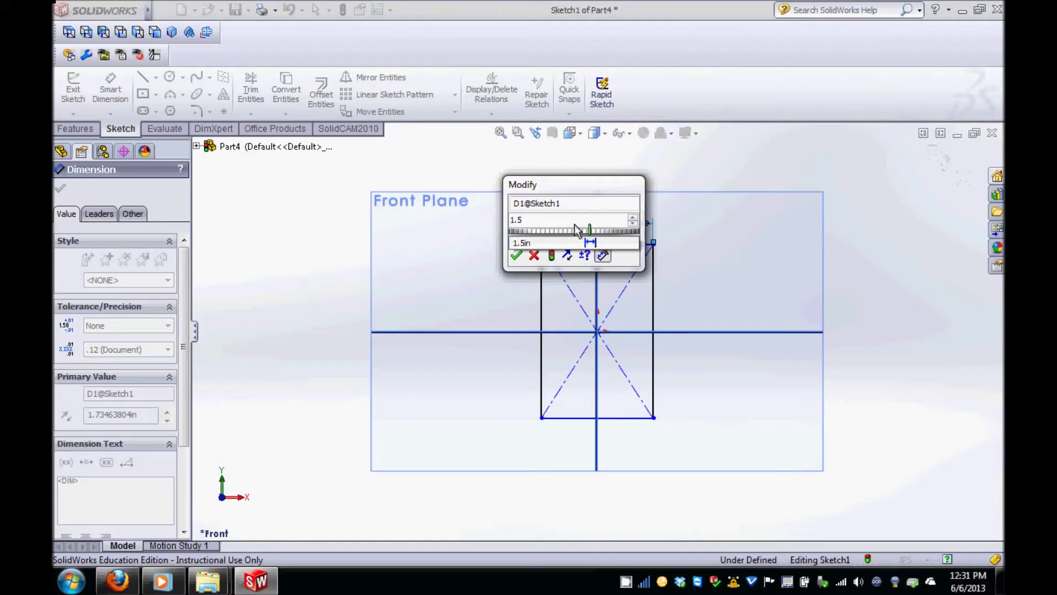
{"action": "key", "text": "Escape"}
{"action": "key", "text": "Escape"}
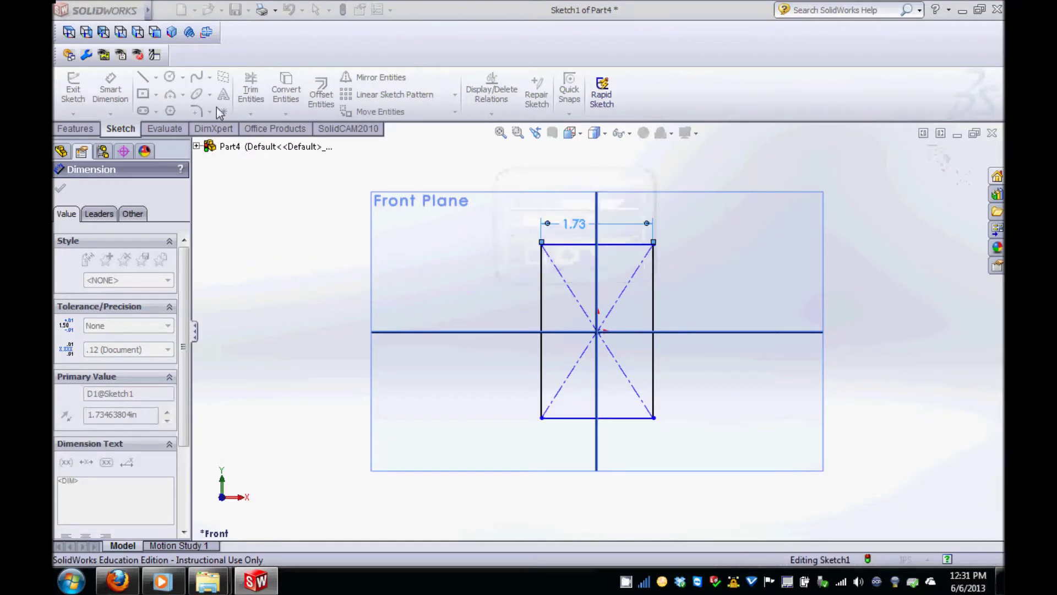
Step: Dimension the rectangle's left edge to a 2.50 in height
{"action": "left_click", "coordinate": [110, 114]}
{"action": "left_click", "coordinate": [138, 158]}
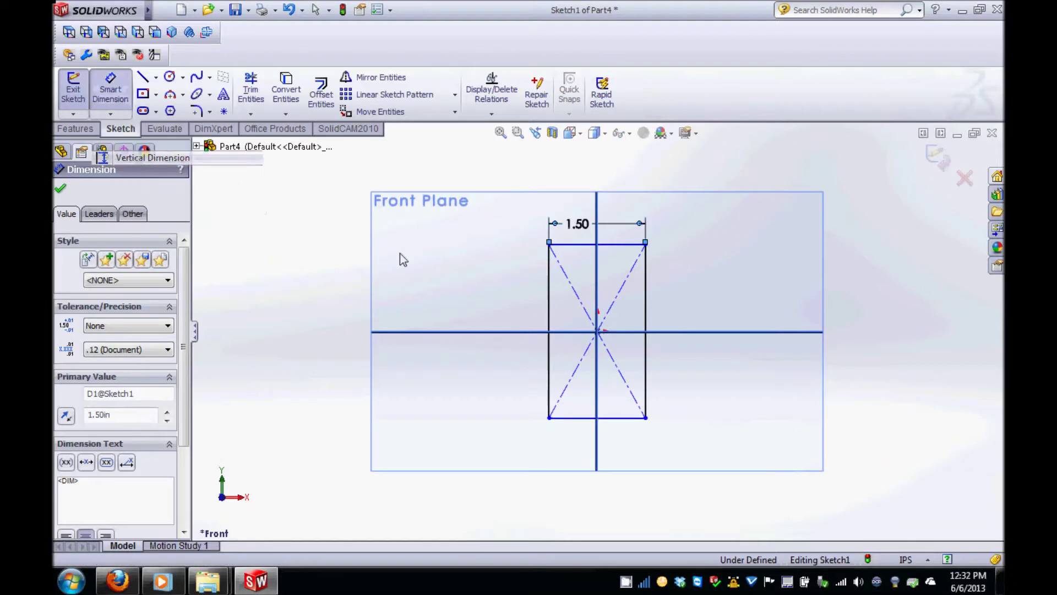
{"action": "left_click", "coordinate": [550, 301]}
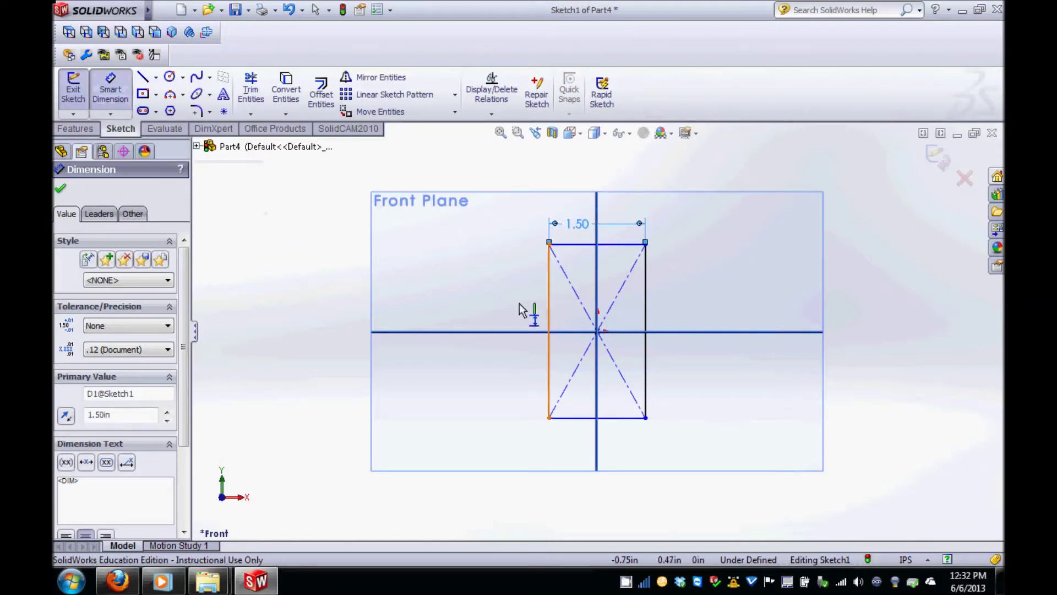
{"action": "left_click", "coordinate": [514, 304]}
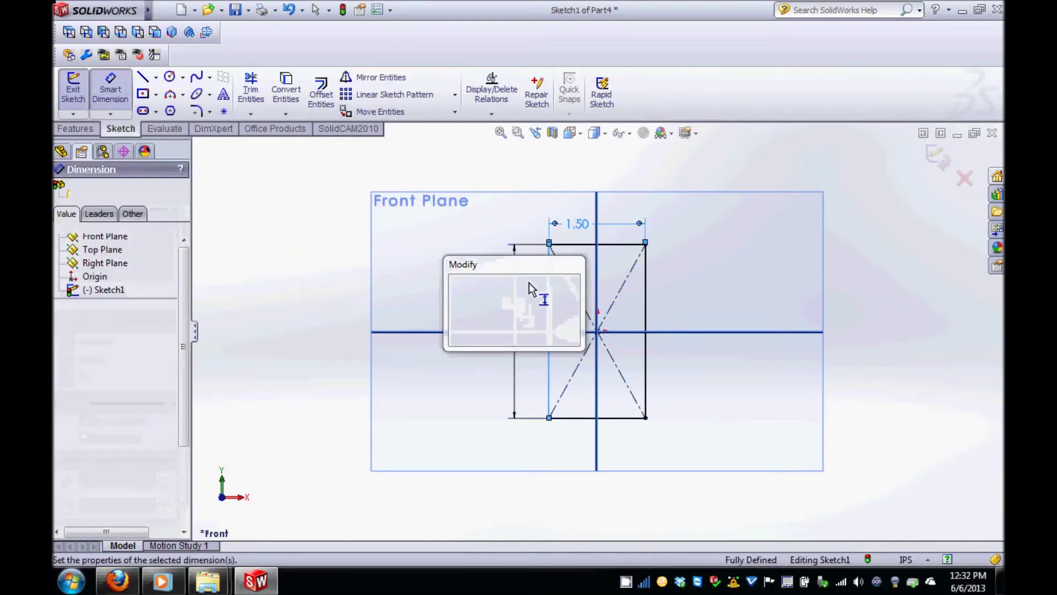
{"action": "type", "text": "2"}
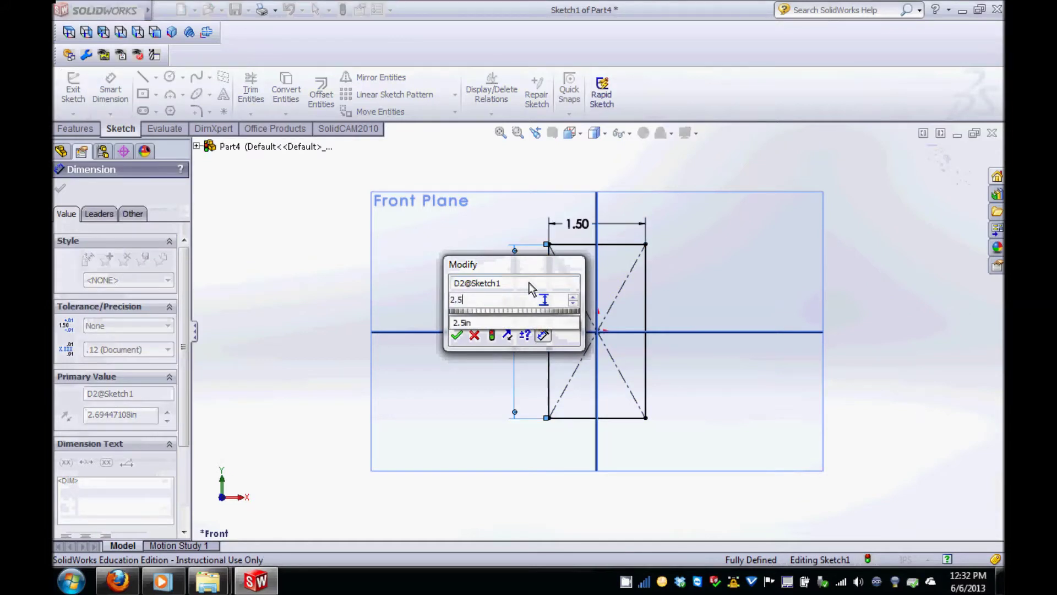
{"action": "type", "text": ".5"}
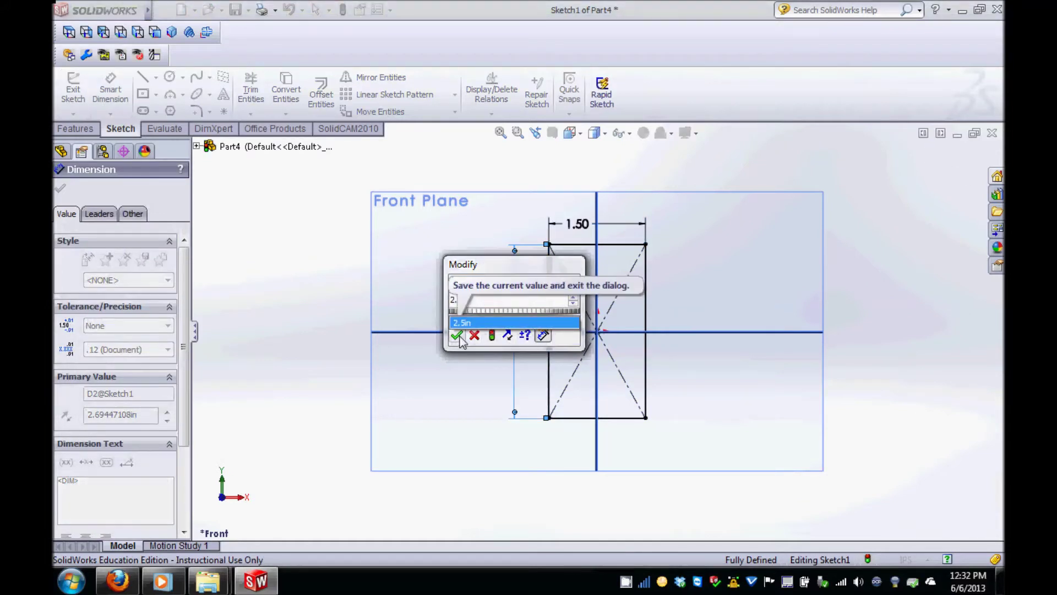
{"action": "left_click", "coordinate": [456, 336]}
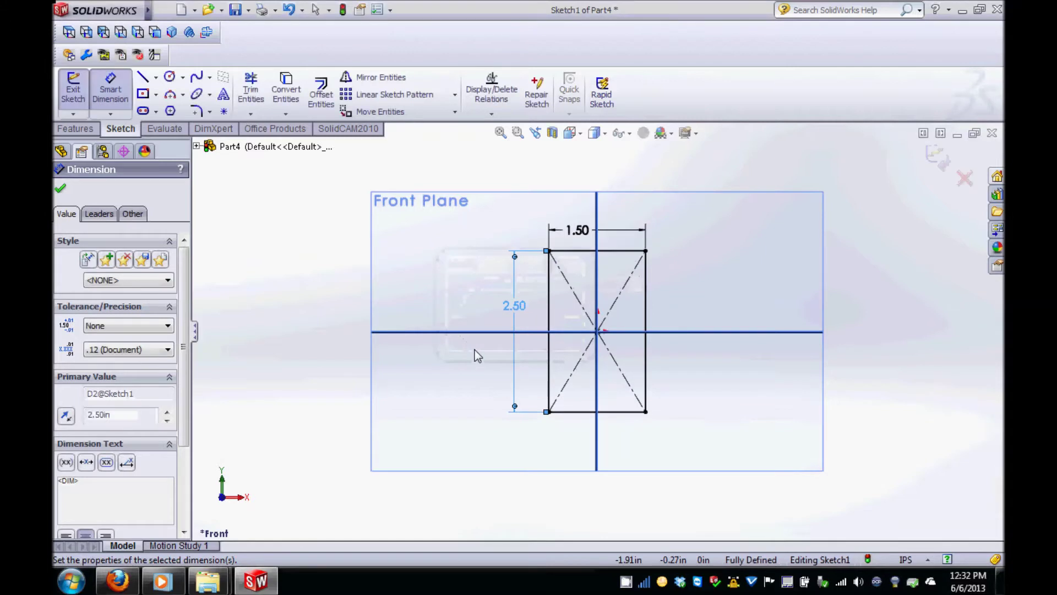
{"action": "left_click", "coordinate": [60, 189]}
Step: Round the top-left, bottom-left, bottom-right and top-right corners with 0.125 in sketch fillets
{"action": "key", "text": "Escape"}
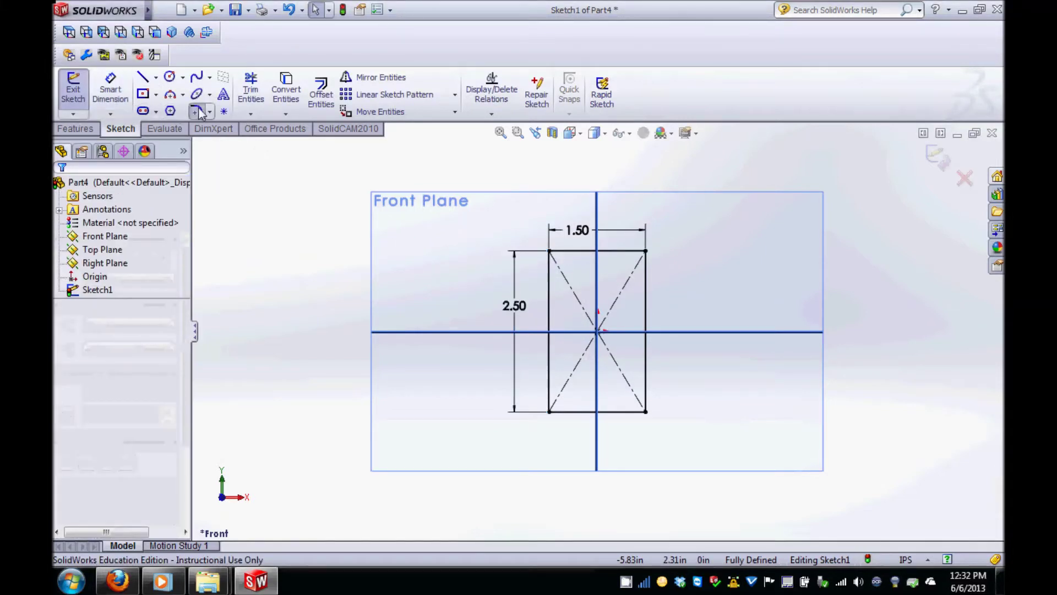
{"action": "left_click", "coordinate": [568, 250]}
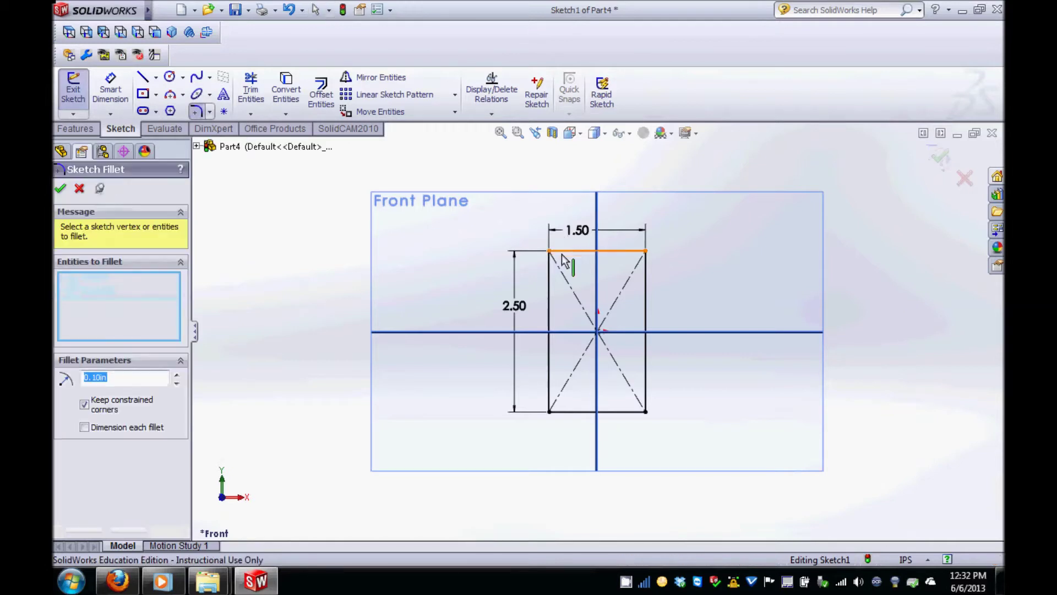
{"action": "left_click", "coordinate": [553, 268]}
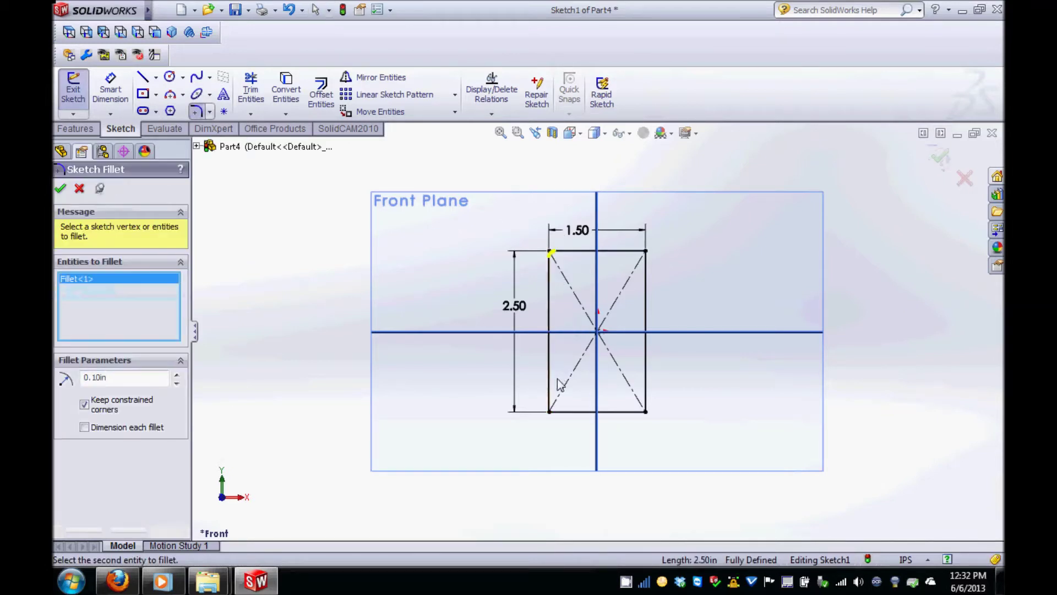
{"action": "left_click", "coordinate": [570, 411]}
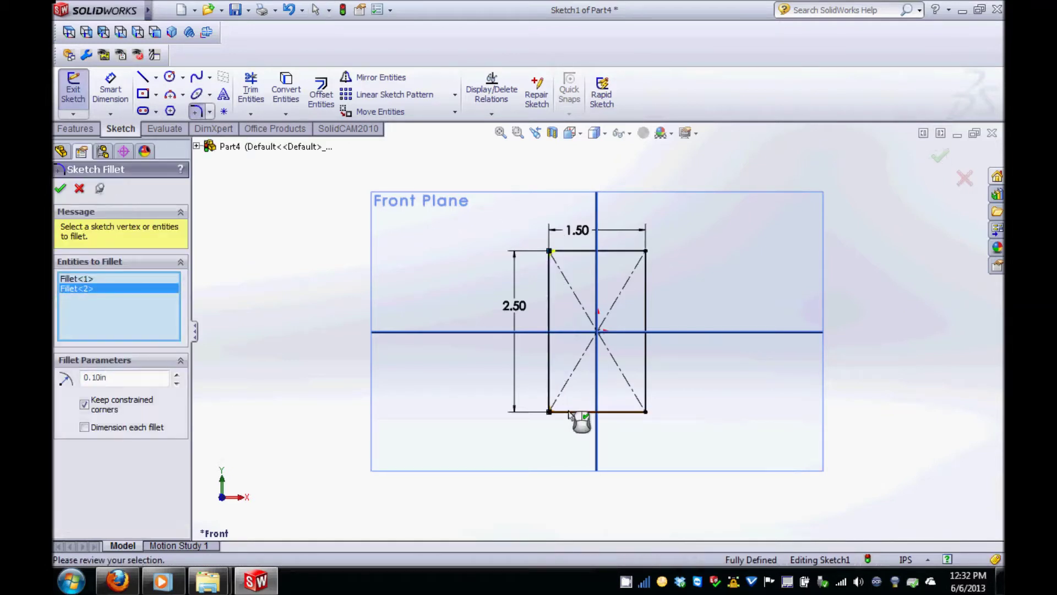
{"action": "left_click", "coordinate": [630, 412]}
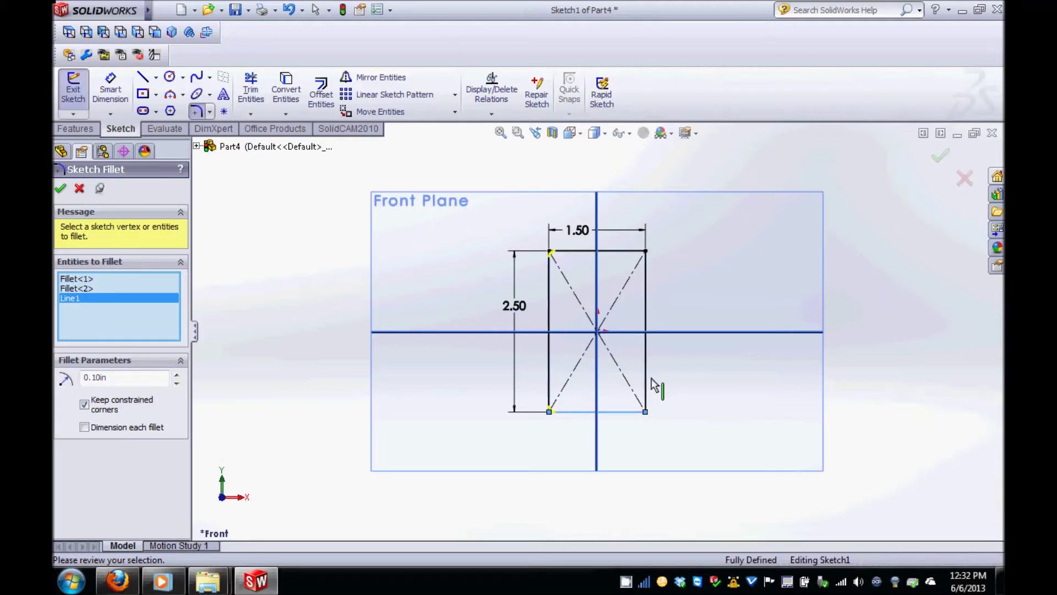
{"action": "left_click", "coordinate": [643, 266]}
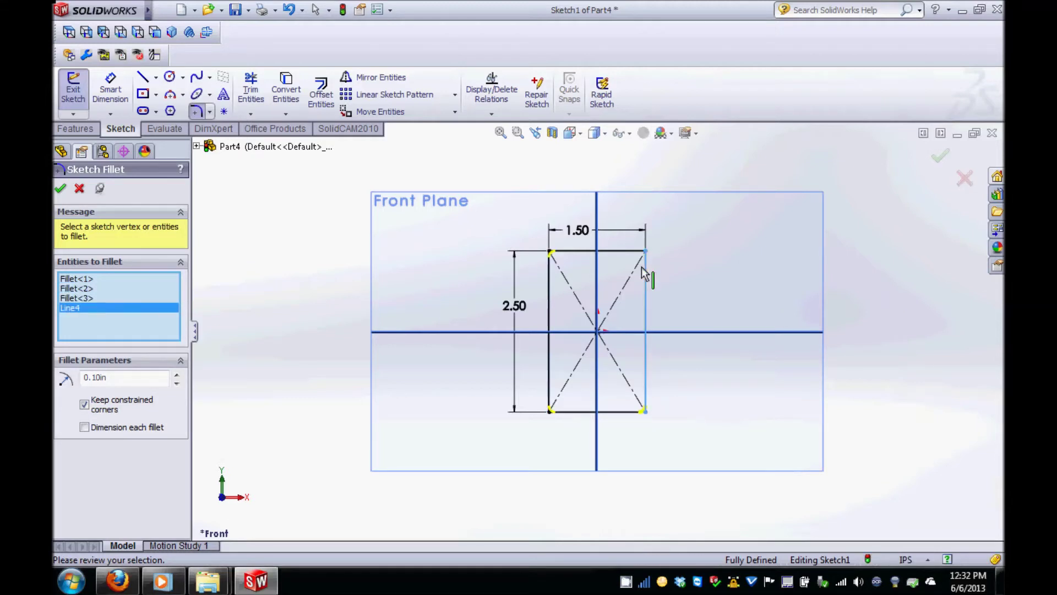
{"action": "left_click", "coordinate": [632, 251]}
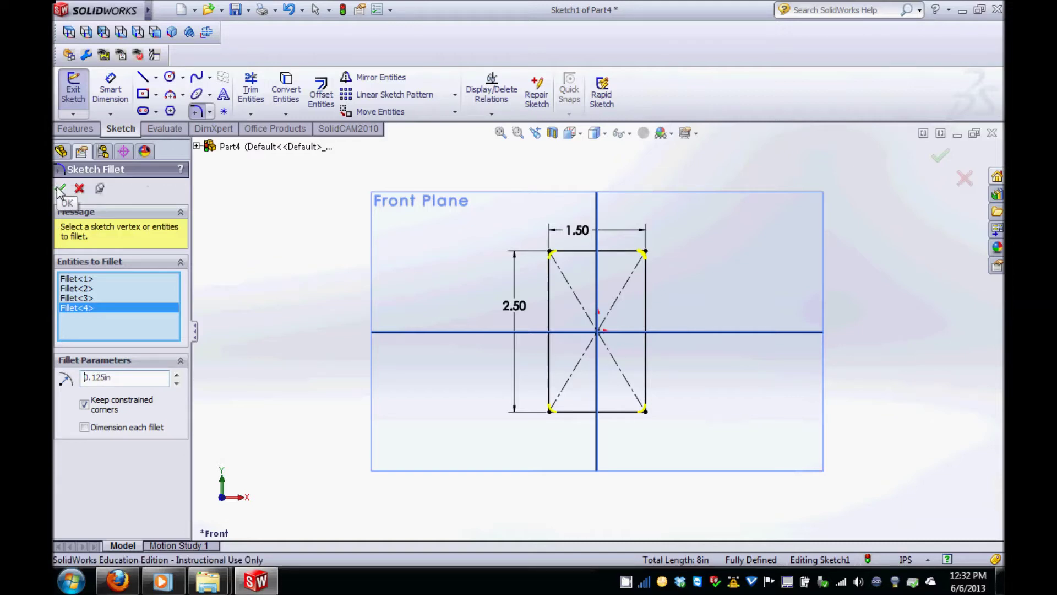
{"action": "left_click", "coordinate": [61, 191]}
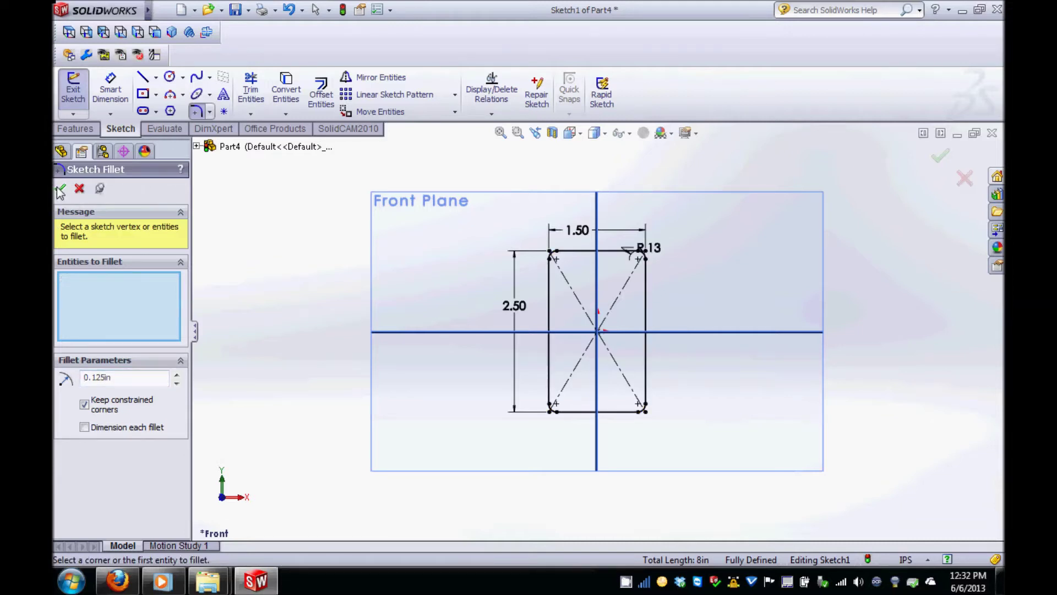
{"action": "left_click", "coordinate": [61, 189]}
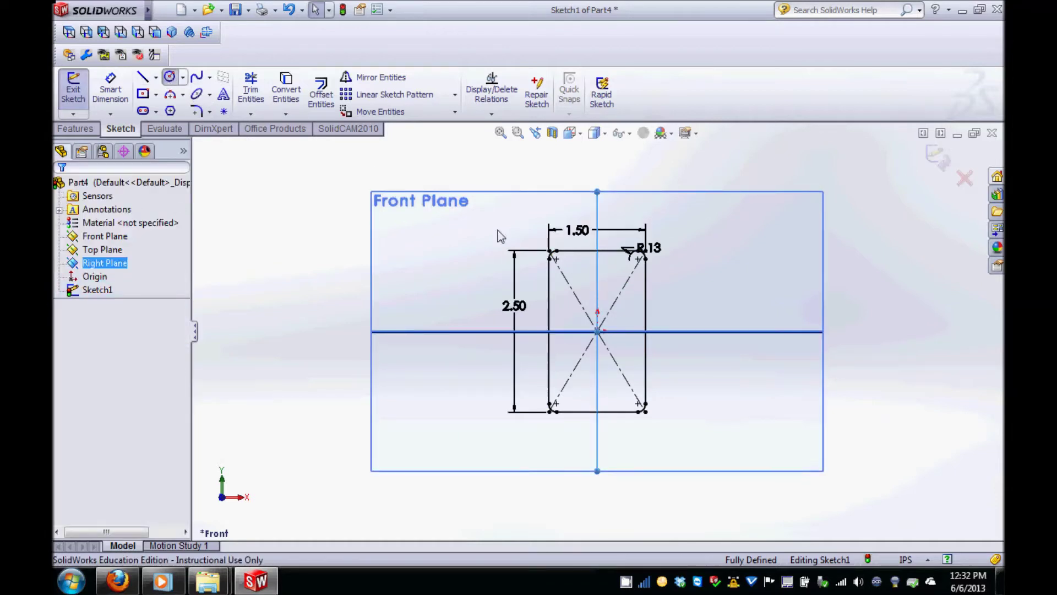
Step: Draw a small keyring circle centred on the vertical centreline near the rectangle's top
{"action": "left_click", "coordinate": [597, 266]}
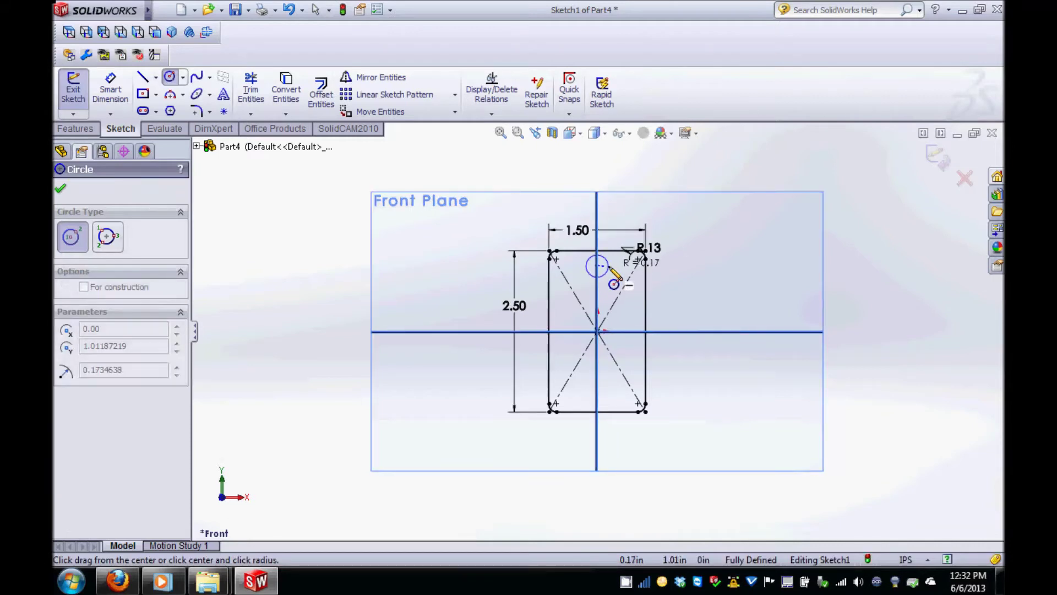
{"action": "left_click", "coordinate": [609, 270]}
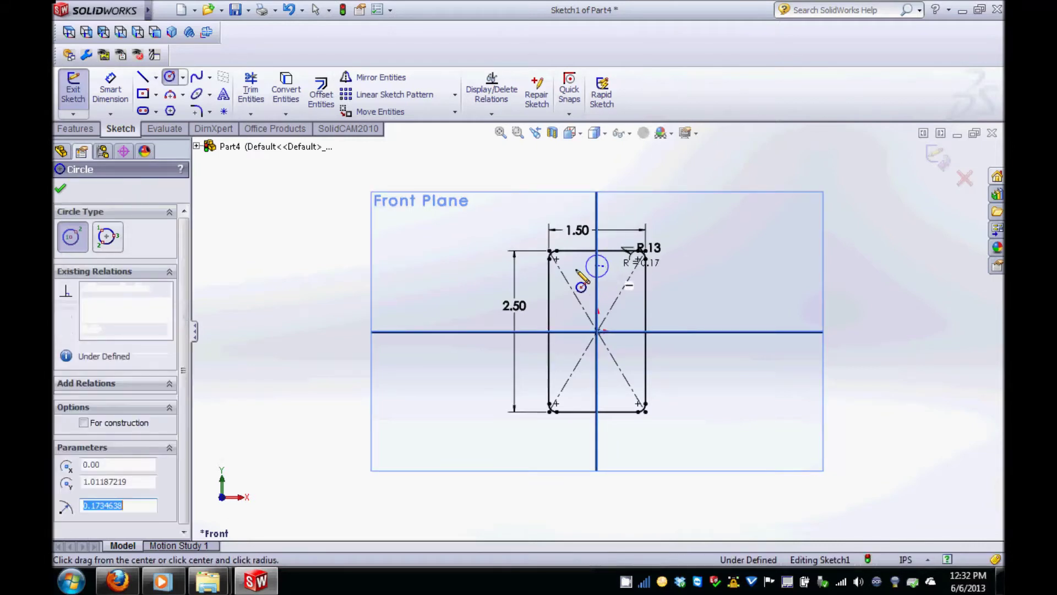
{"action": "left_click", "coordinate": [62, 190]}
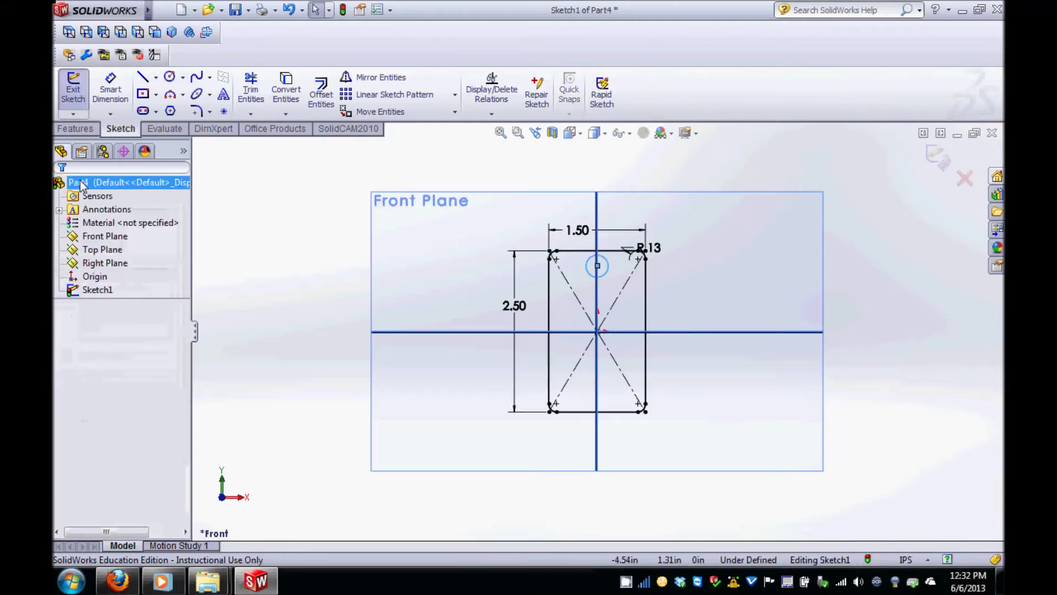
{"action": "left_click", "coordinate": [117, 98]}
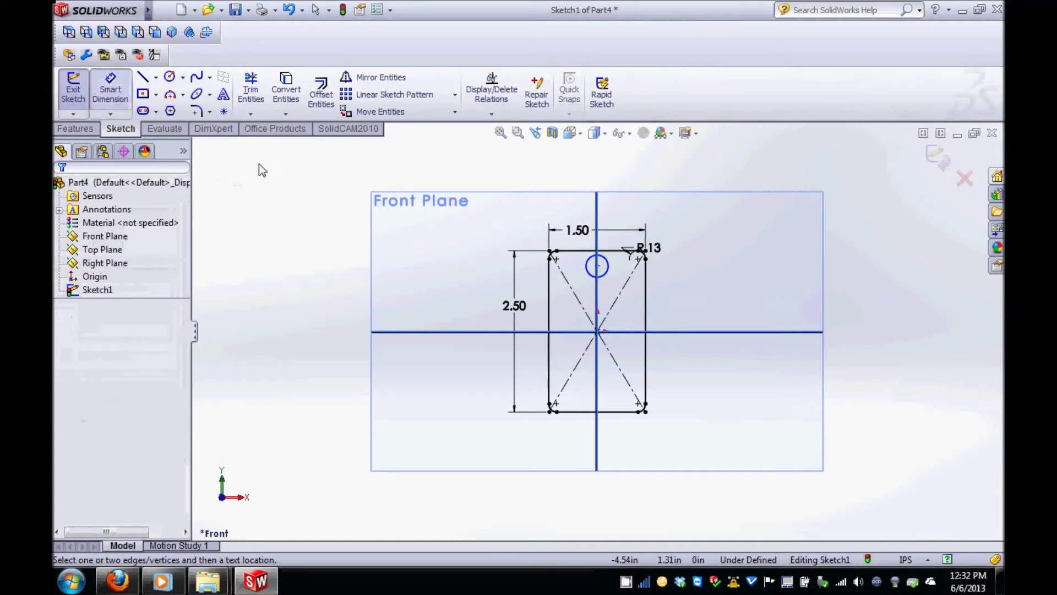
Step: Dimension the hole centre 0.25 in below the top edge
{"action": "left_click", "coordinate": [596, 265]}
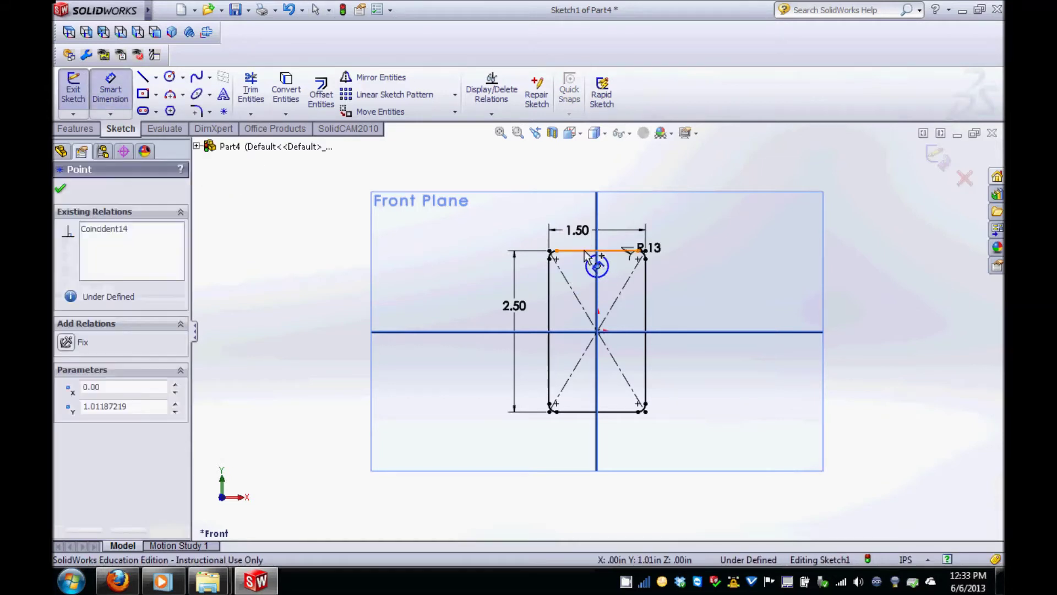
{"action": "left_click", "coordinate": [584, 251]}
{"action": "left_click", "coordinate": [484, 240]}
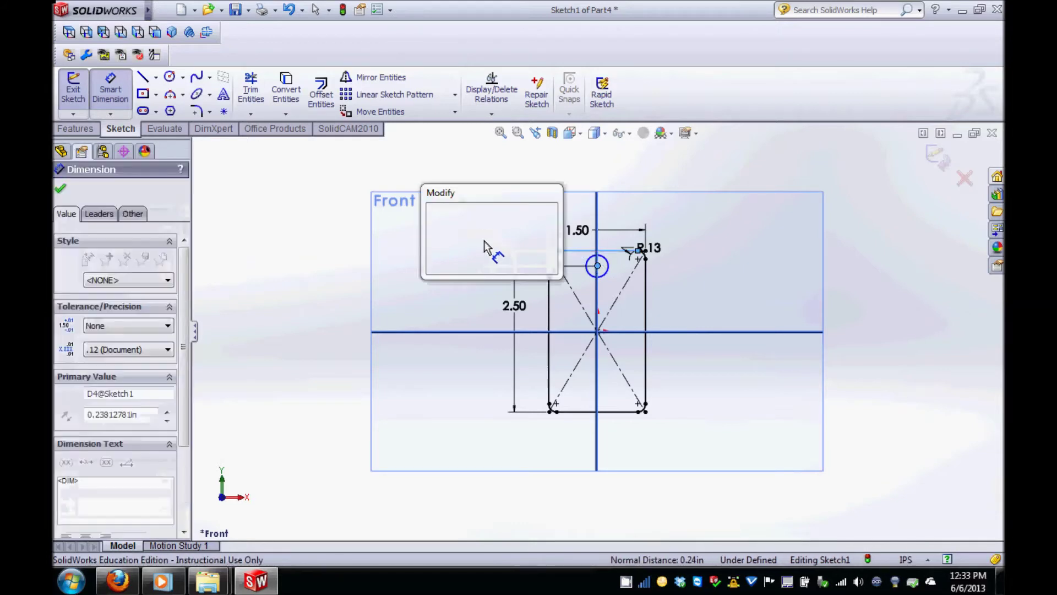
{"action": "type", "text": "0."}
{"action": "type", "text": "24"}
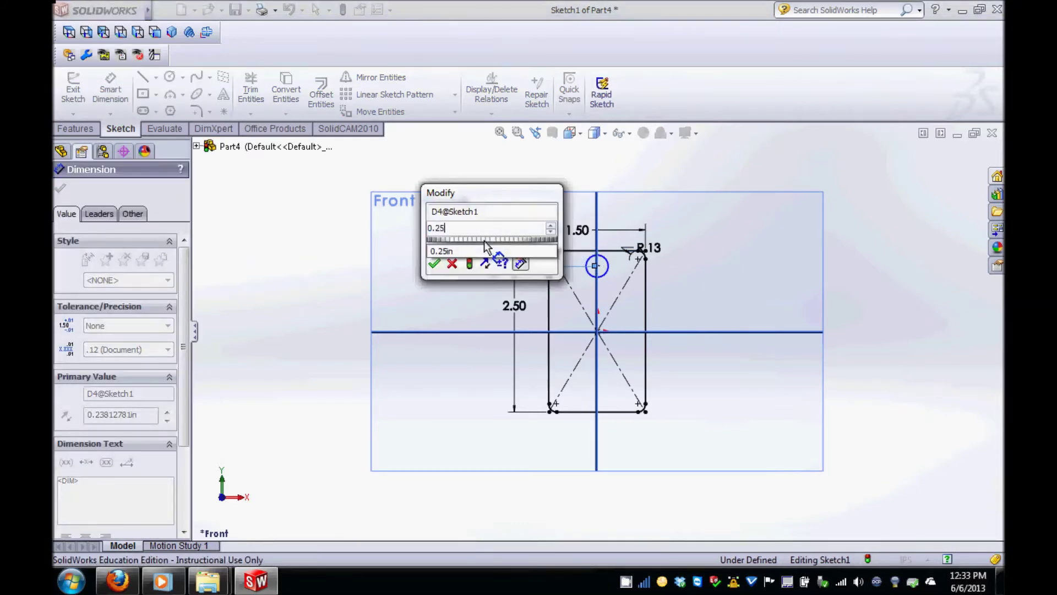
{"action": "key", "text": "Return"}
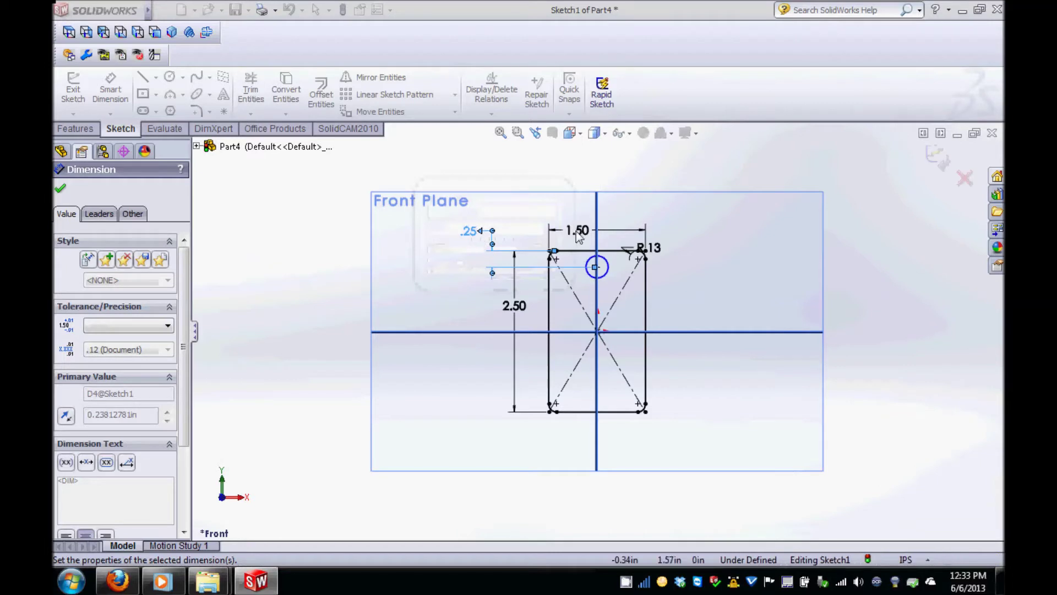
Step: Add a driven 0.75 in reference dimension from the left edge to the hole centre
{"action": "left_click", "coordinate": [550, 284]}
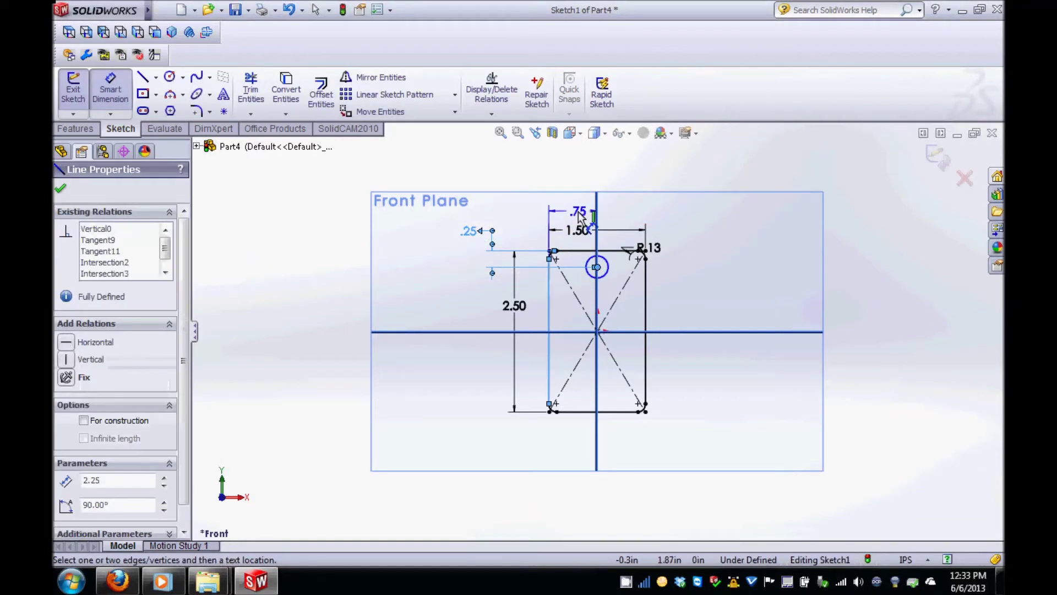
{"action": "left_click", "coordinate": [576, 210]}
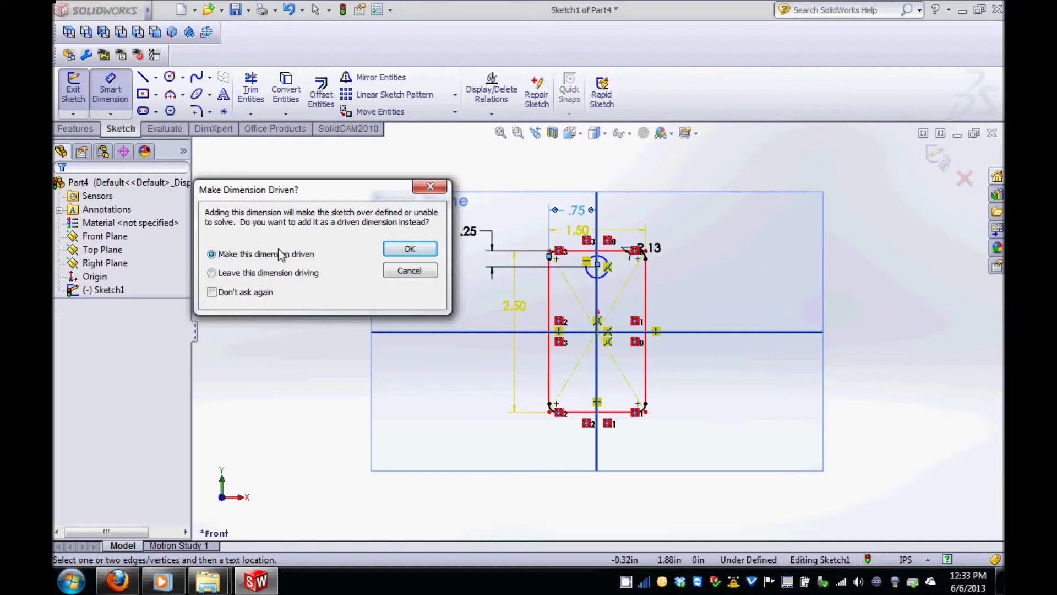
{"action": "left_click", "coordinate": [407, 249]}
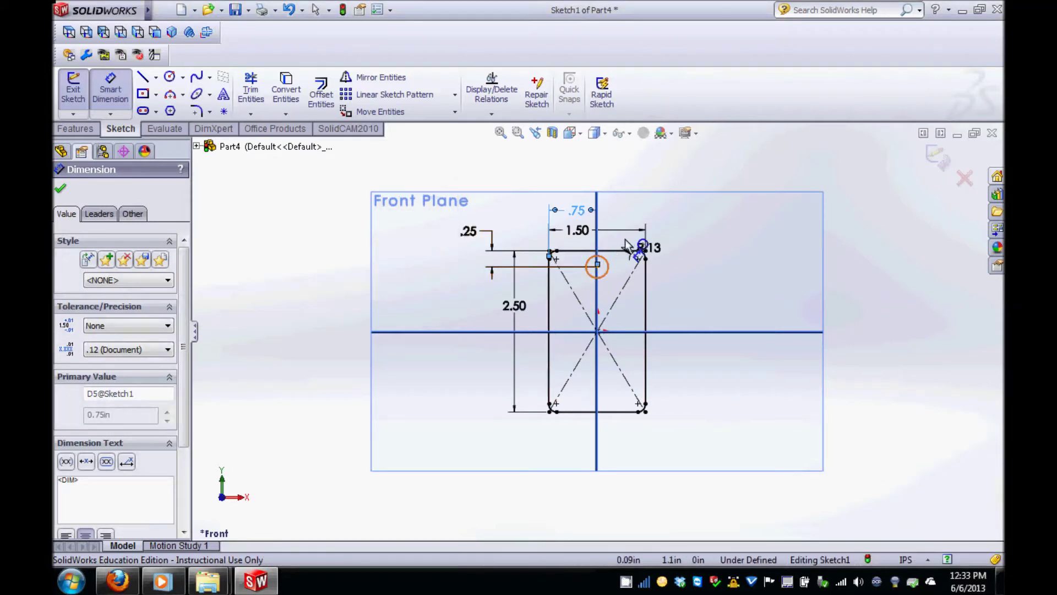
Step: Set the keyring hole's diameter to 0.27 in
{"action": "left_click", "coordinate": [604, 267]}
{"action": "left_click", "coordinate": [657, 214]}
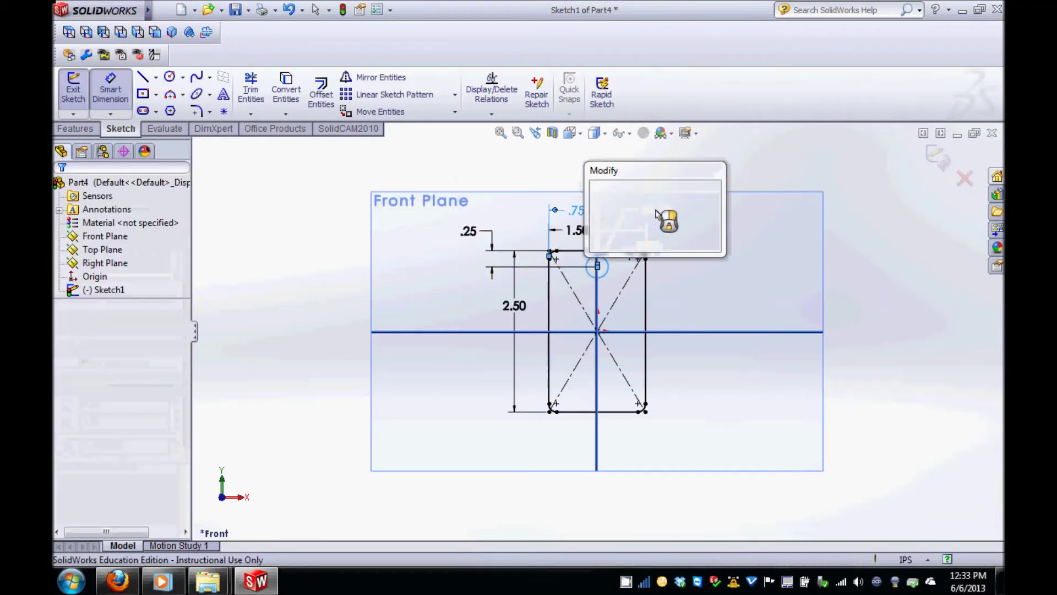
{"action": "type", "text": "0.27"}
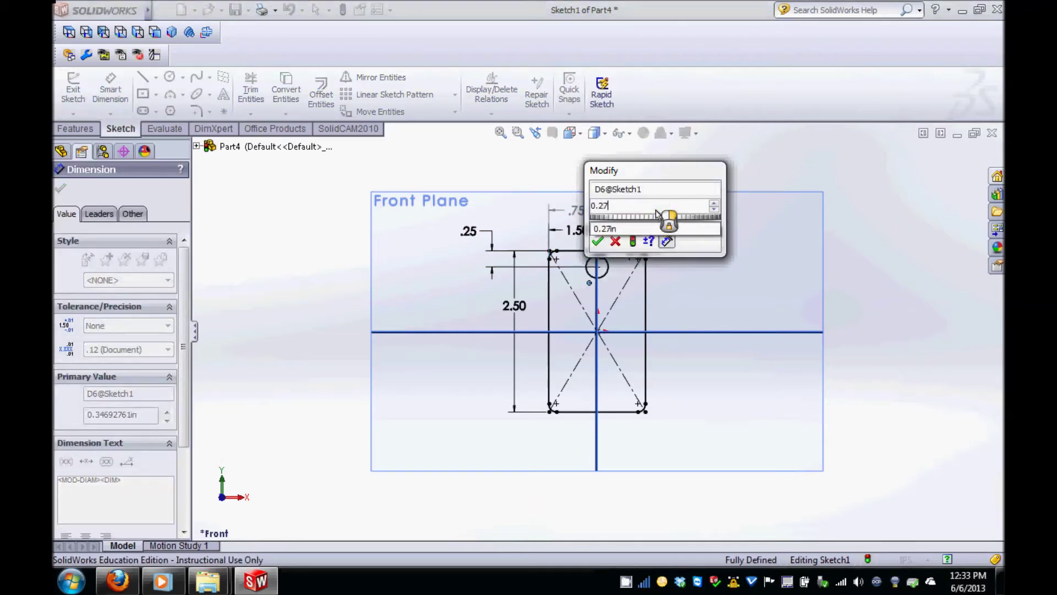
{"action": "key", "text": "Return"}
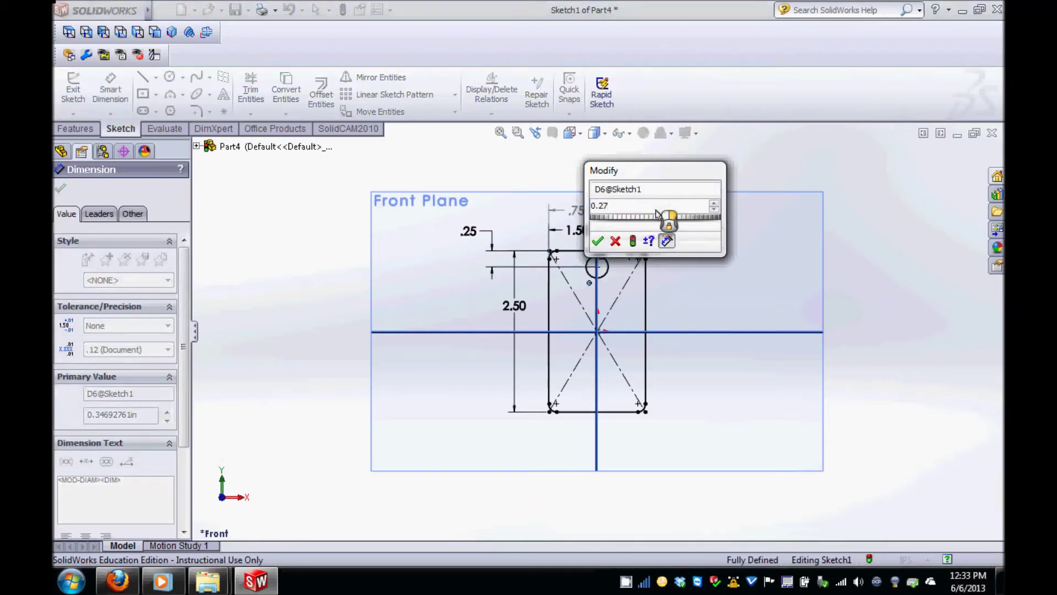
{"action": "key", "text": "Escape"}
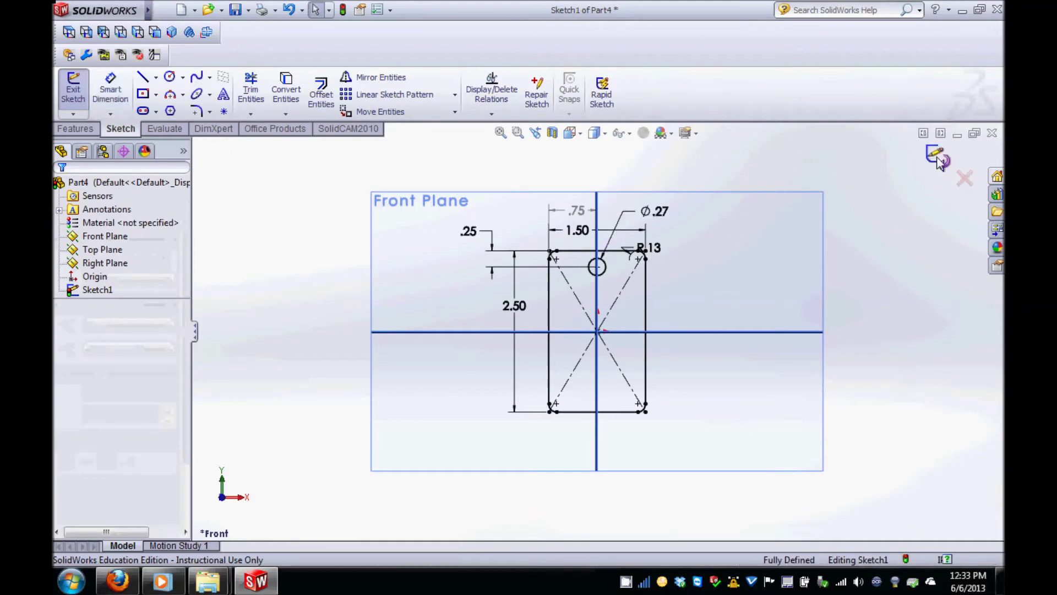
{"action": "key", "text": "e"}
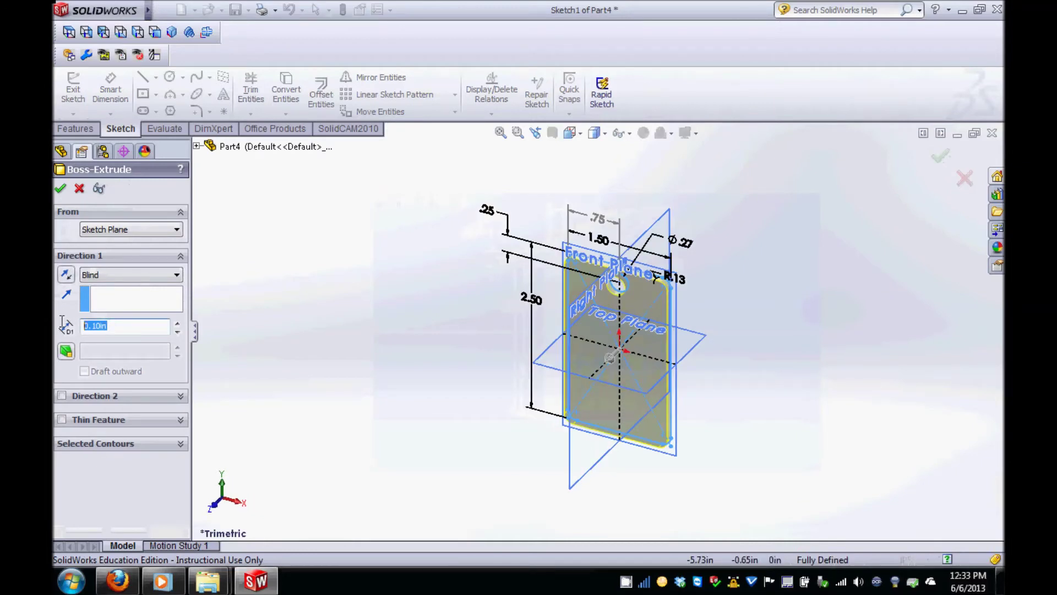
Step: Extrude the plate Blind to 0.25 in depth, creating Boss-Extrude1
{"action": "type", "text": "0."}
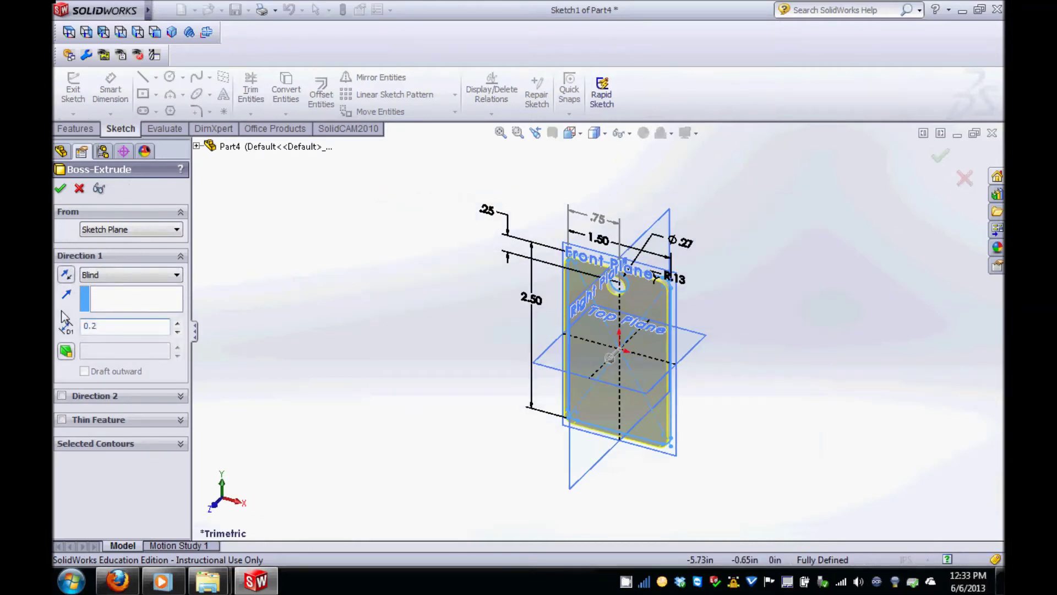
{"action": "type", "text": "25"}
{"action": "key", "text": "Return"}
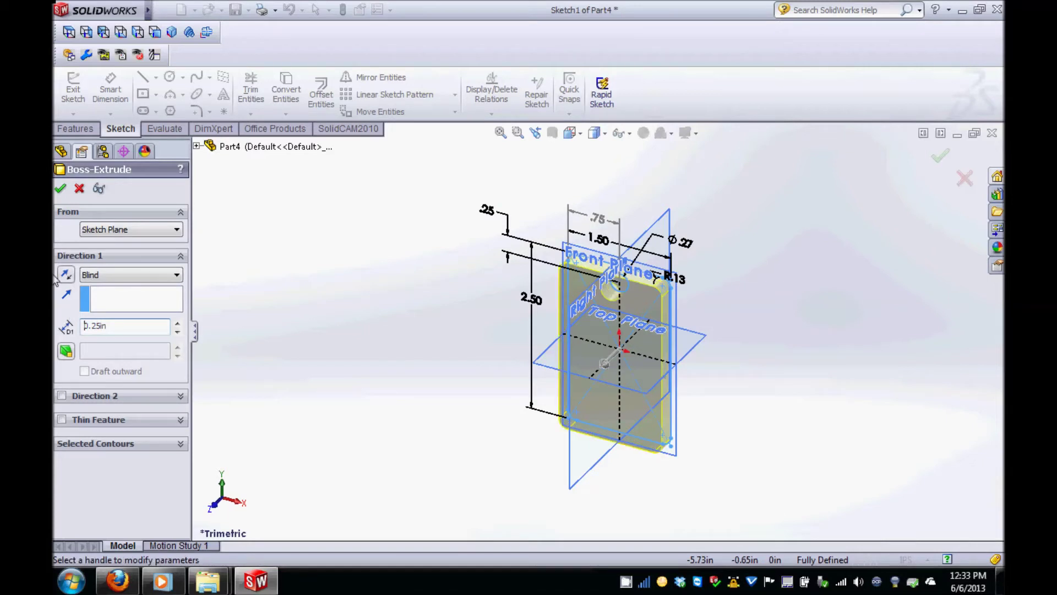
{"action": "left_click", "coordinate": [59, 189]}
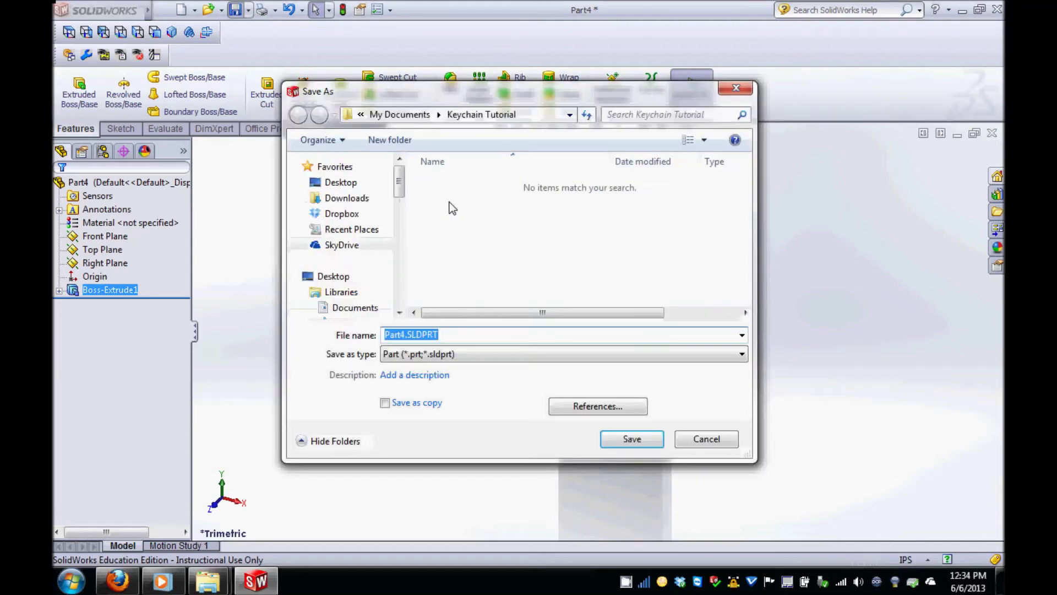
Step: Enter 'Keychain_Your Name' as the file name in the Keychain Tutorial folder
{"action": "type", "text": "Keych"}
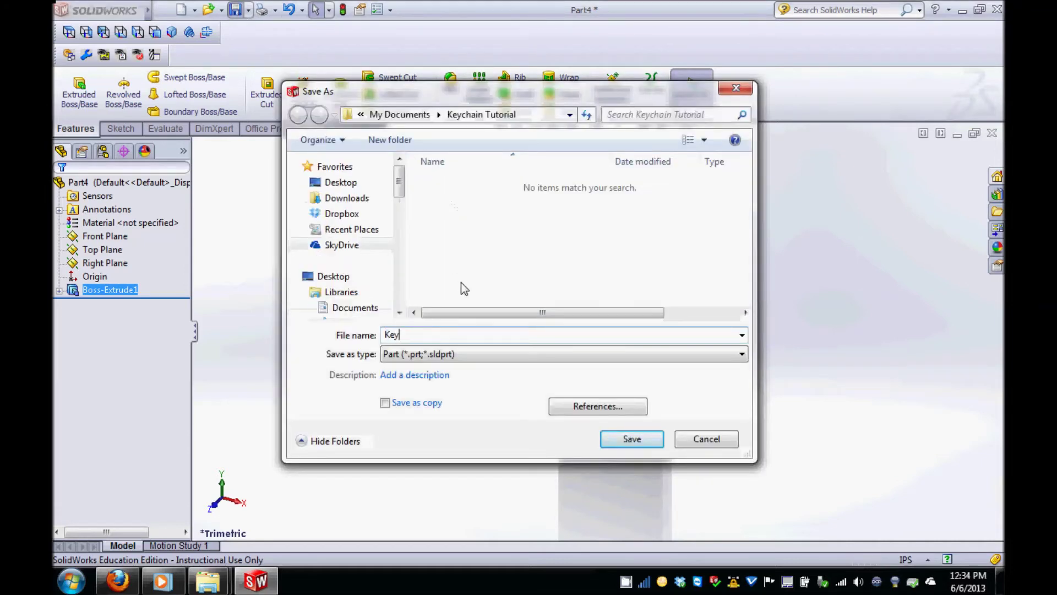
{"action": "type", "text": "ain_Your Name"}
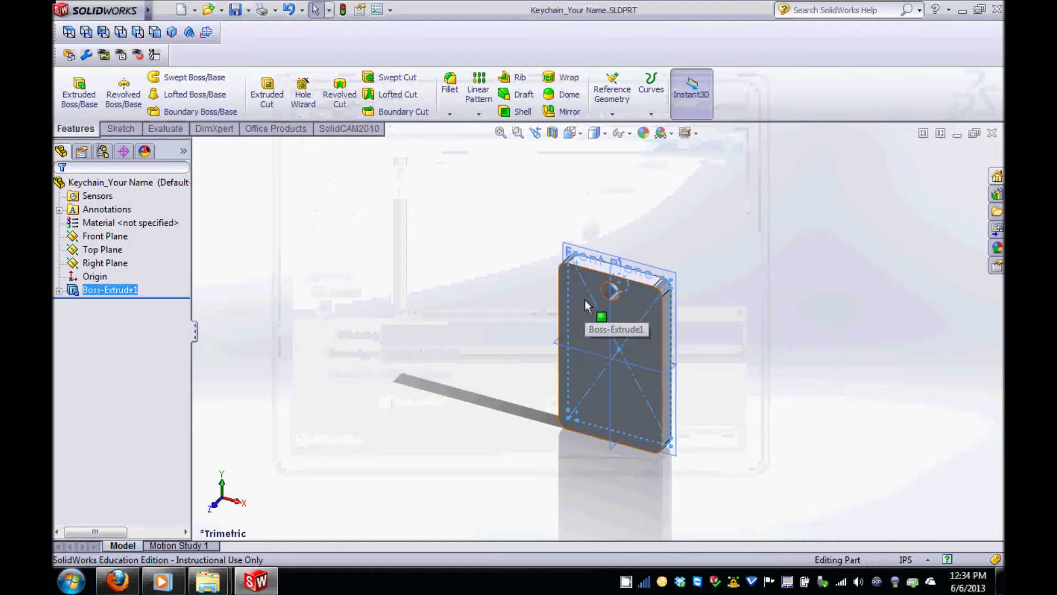
Step: Turn the keychain's front face Normal To and start an Extruded Cut sketch on it
{"action": "left_click", "coordinate": [585, 300]}
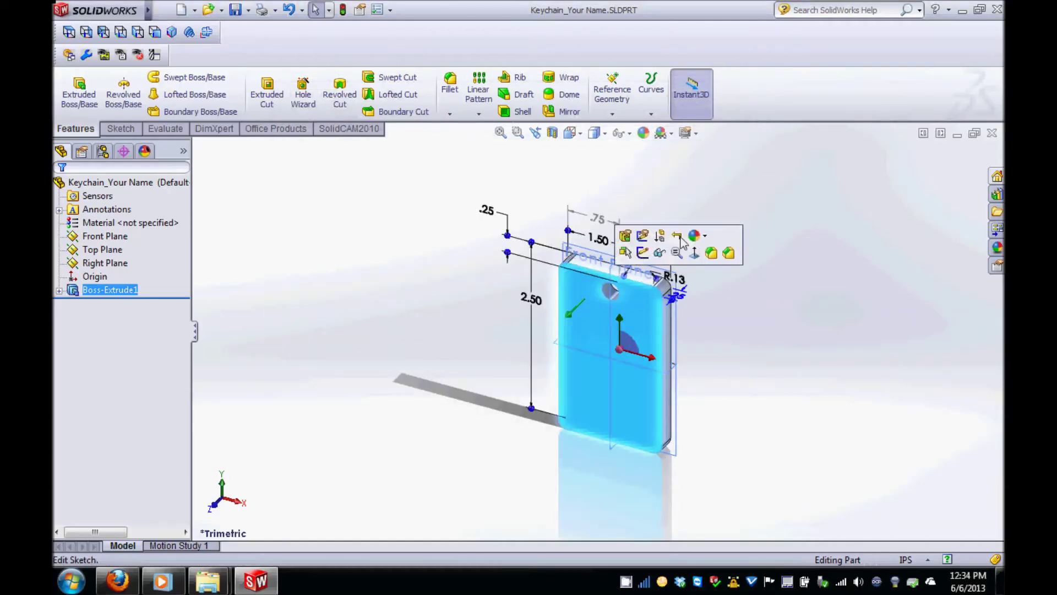
{"action": "key", "text": "ctrl+8"}
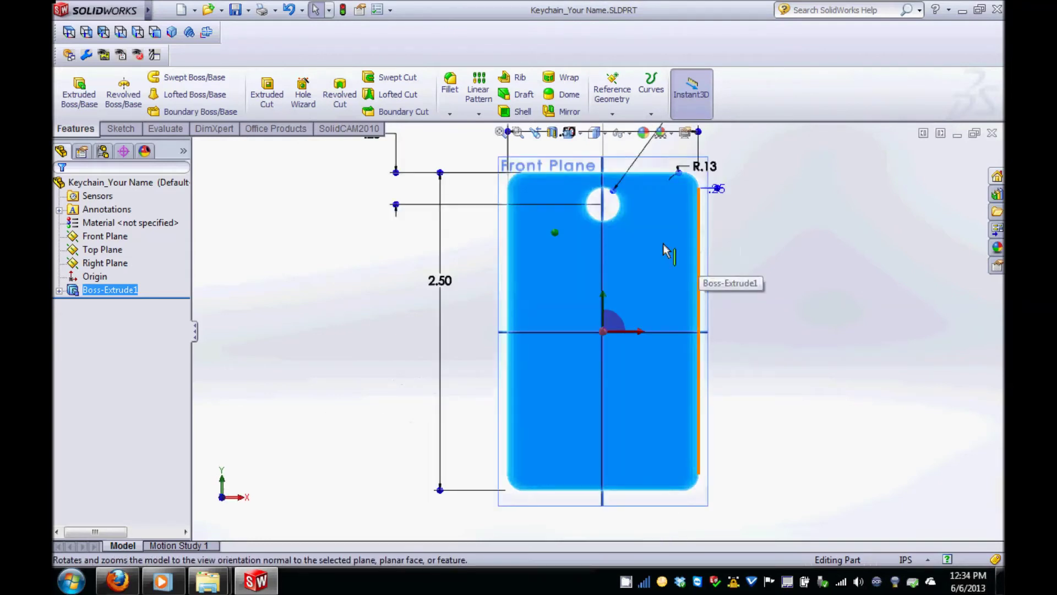
{"action": "left_click", "coordinate": [264, 99]}
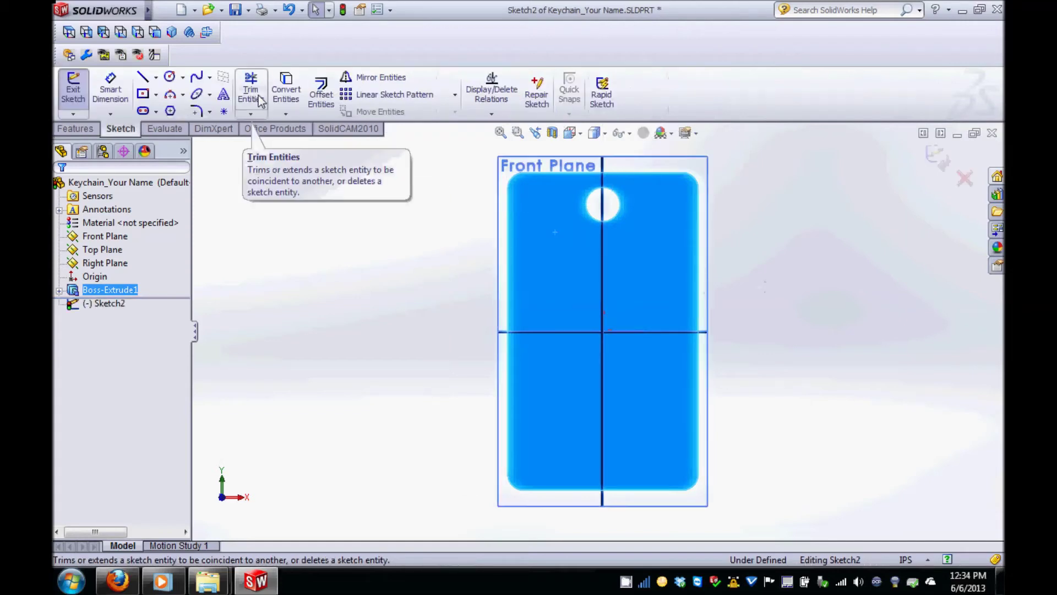
Step: Draw a corner rectangle on the plate below the keyring hole, across the centreline
{"action": "left_click", "coordinate": [158, 99]}
{"action": "left_click", "coordinate": [165, 106]}
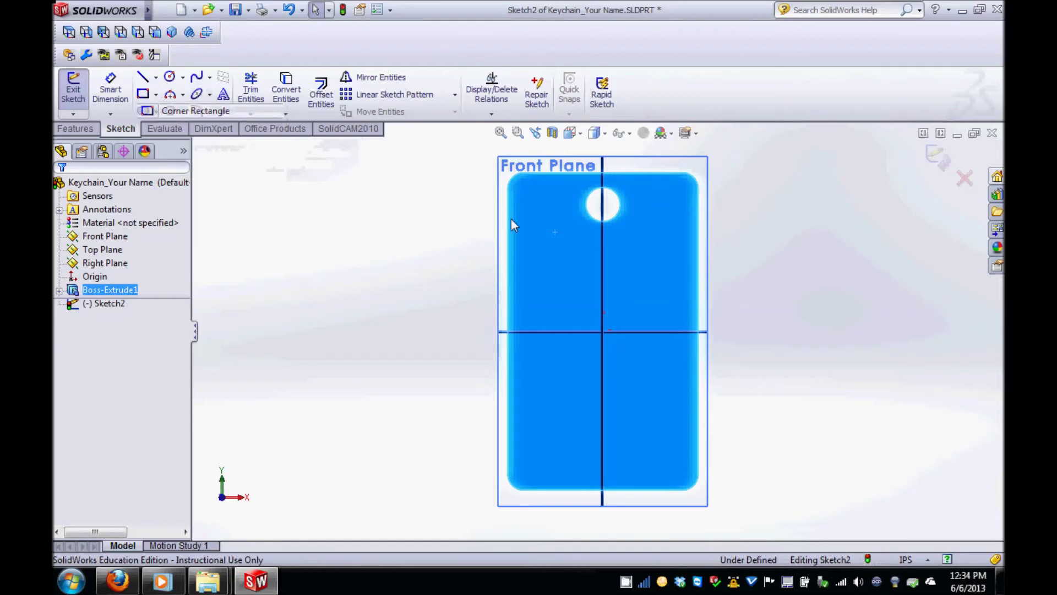
{"action": "left_click", "coordinate": [530, 238]}
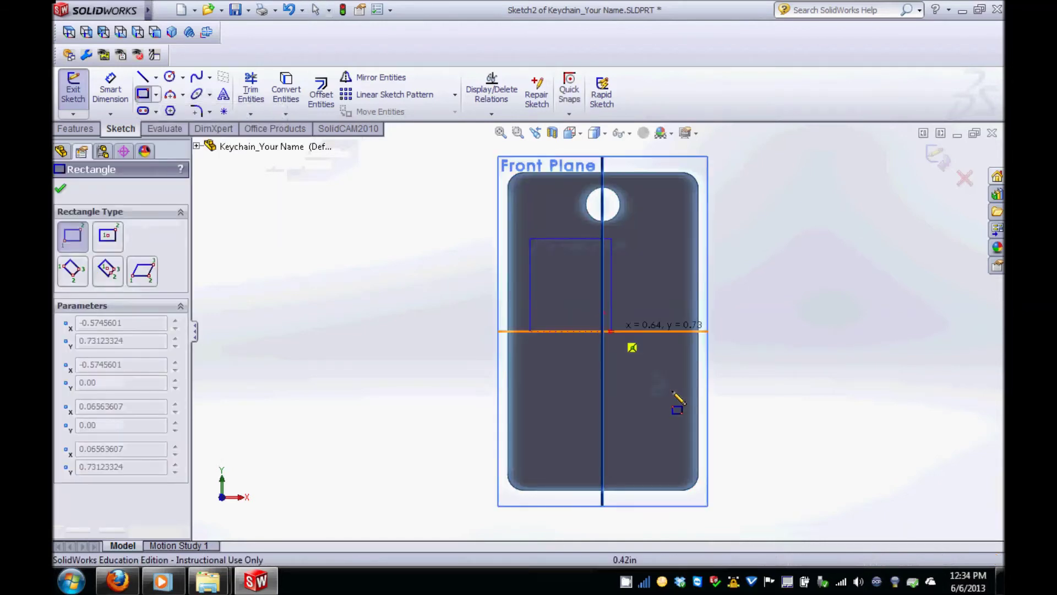
{"action": "left_click", "coordinate": [681, 401]}
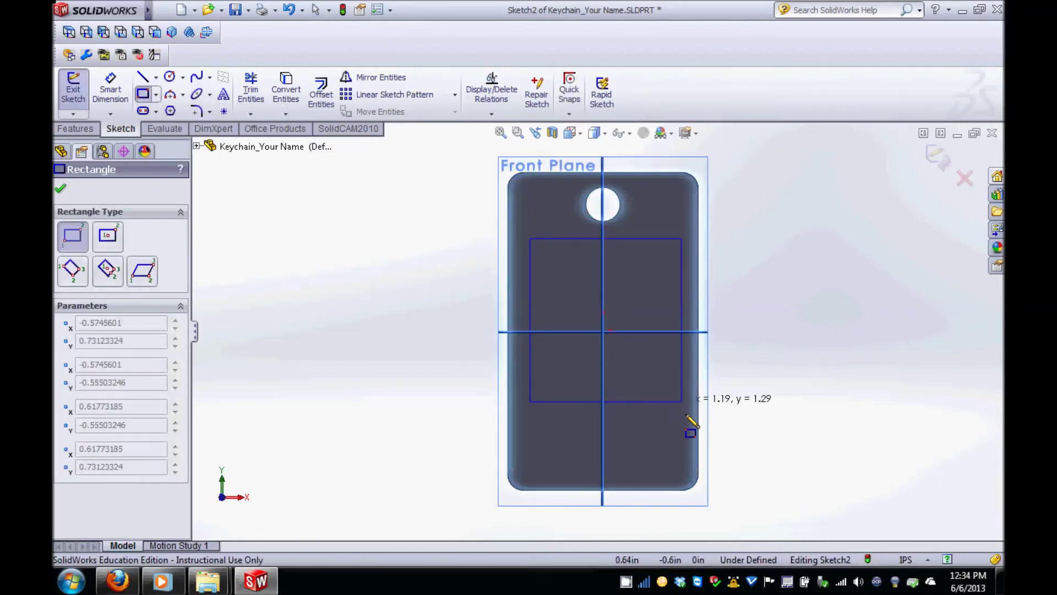
{"action": "left_click", "coordinate": [676, 459]}
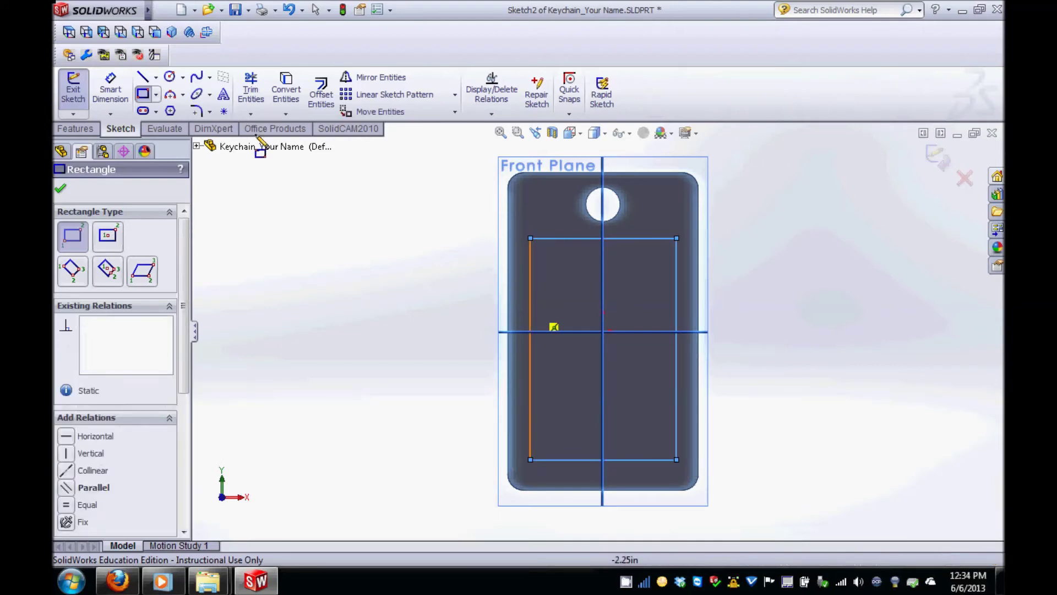
{"action": "left_click", "coordinate": [124, 93]}
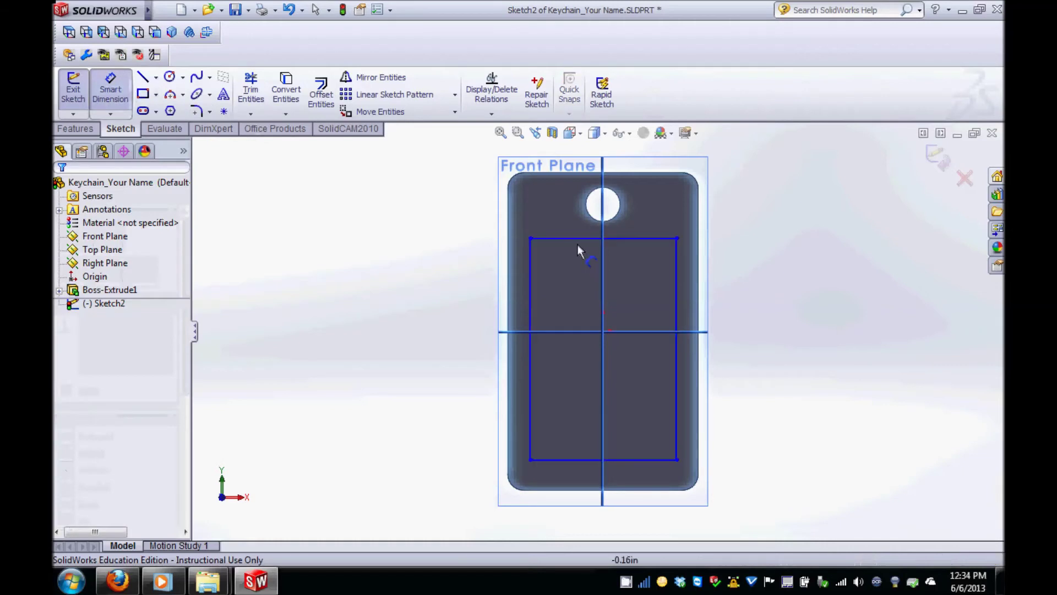
Step: Dimension the rectangle 1.00 wide and 1.75 tall
{"action": "left_click", "coordinate": [570, 225]}
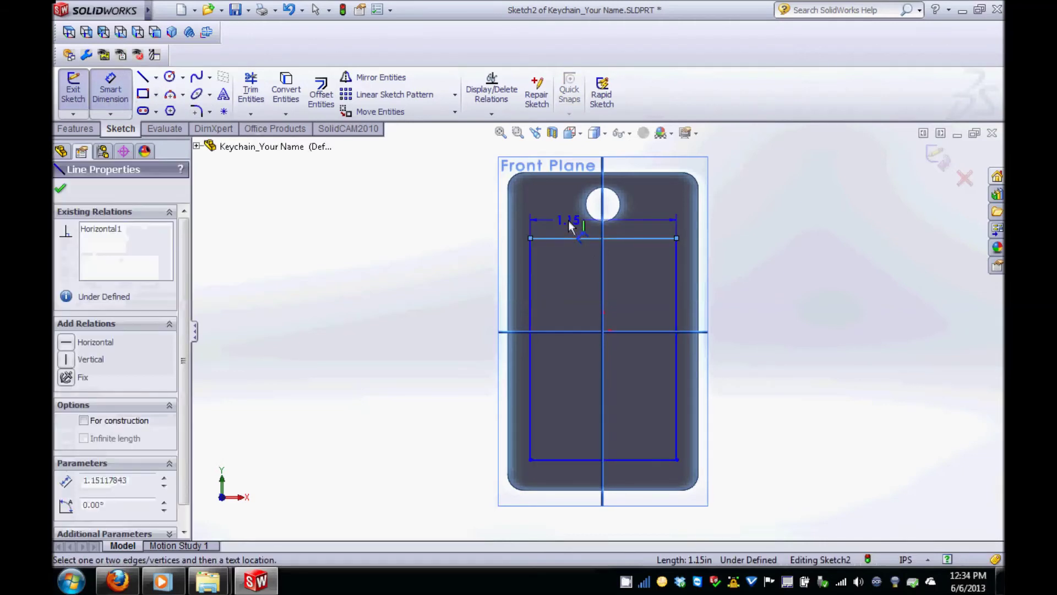
{"action": "left_click", "coordinate": [571, 226]}
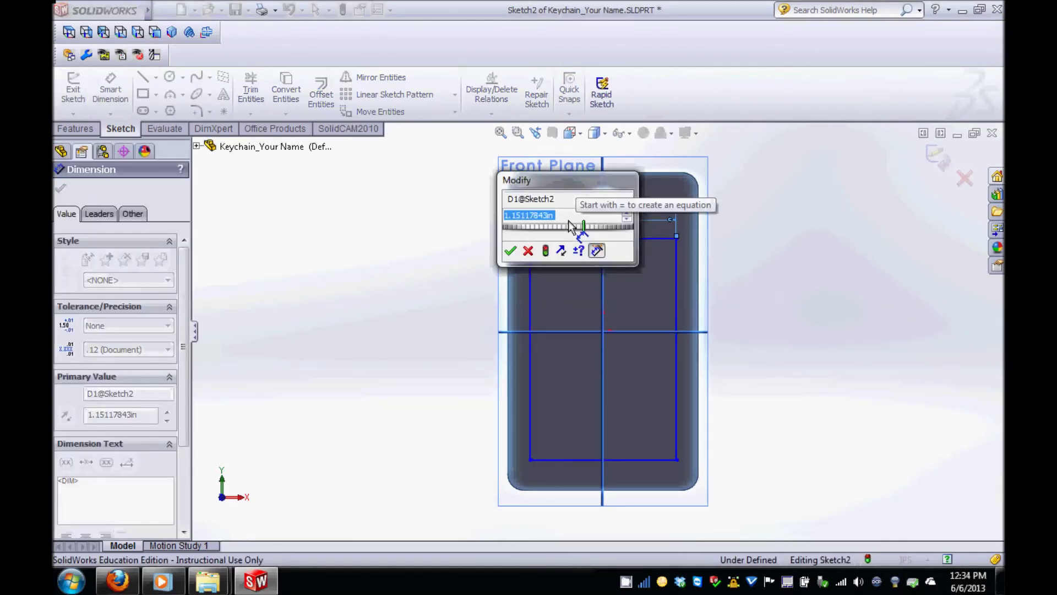
{"action": "left_click", "coordinate": [510, 251]}
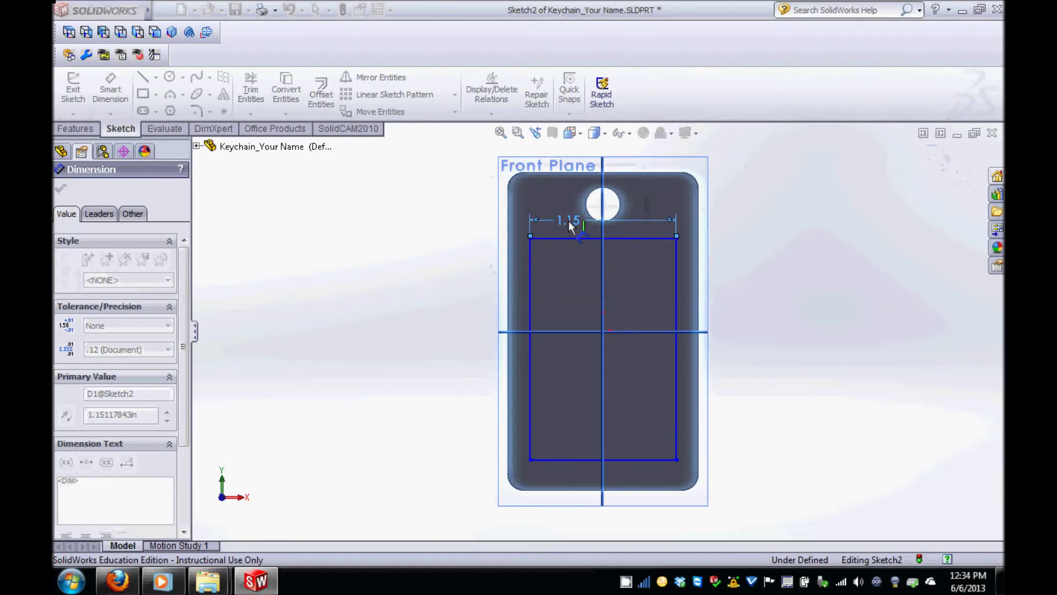
{"action": "left_click", "coordinate": [529, 287]}
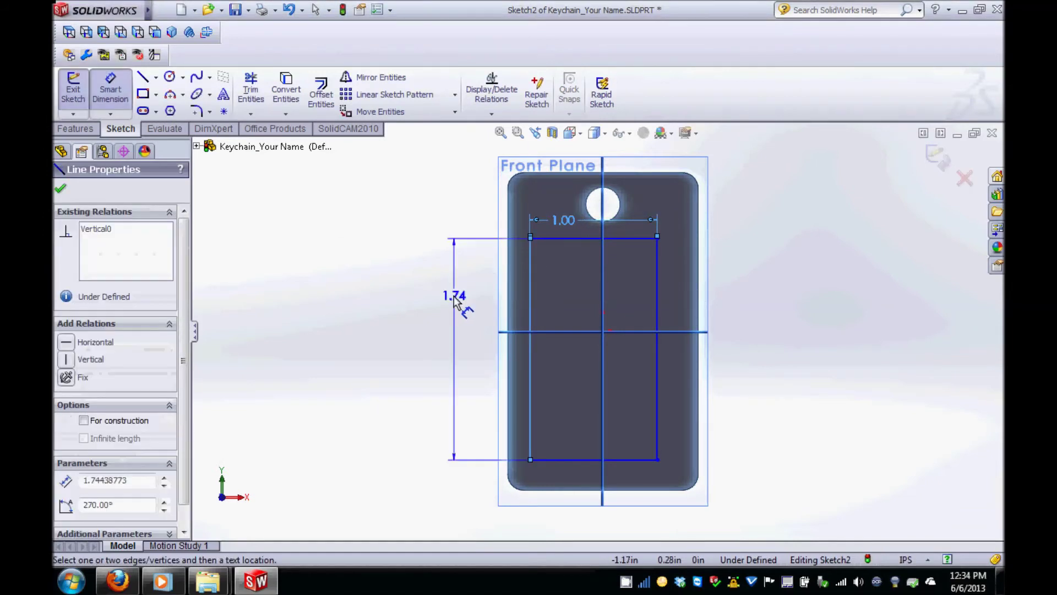
{"action": "left_click", "coordinate": [456, 297]}
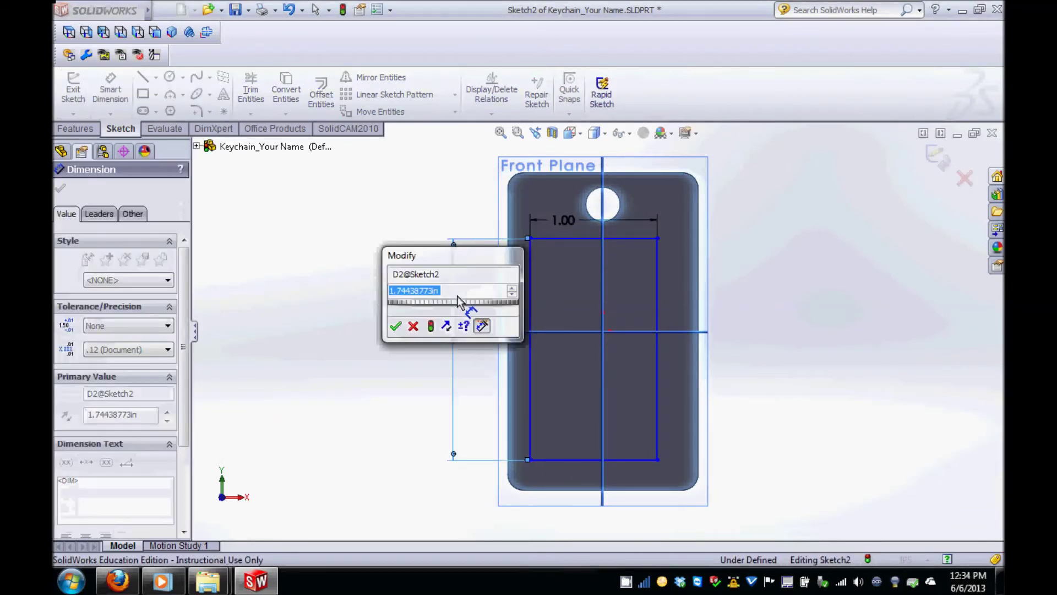
{"action": "type", "text": "1.7"}
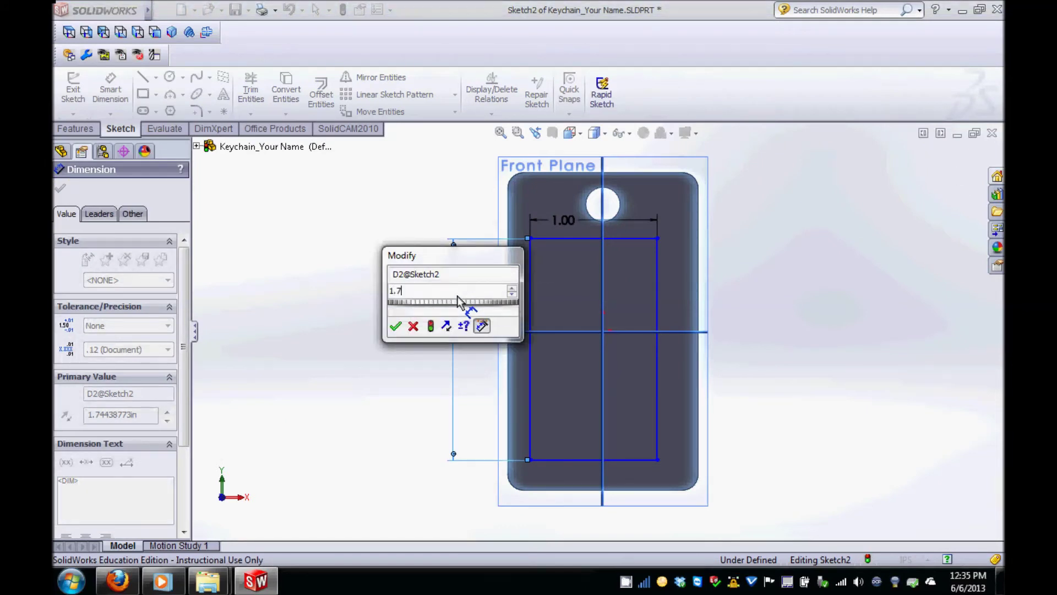
{"action": "type", "text": "5"}
{"action": "key", "text": "Return"}
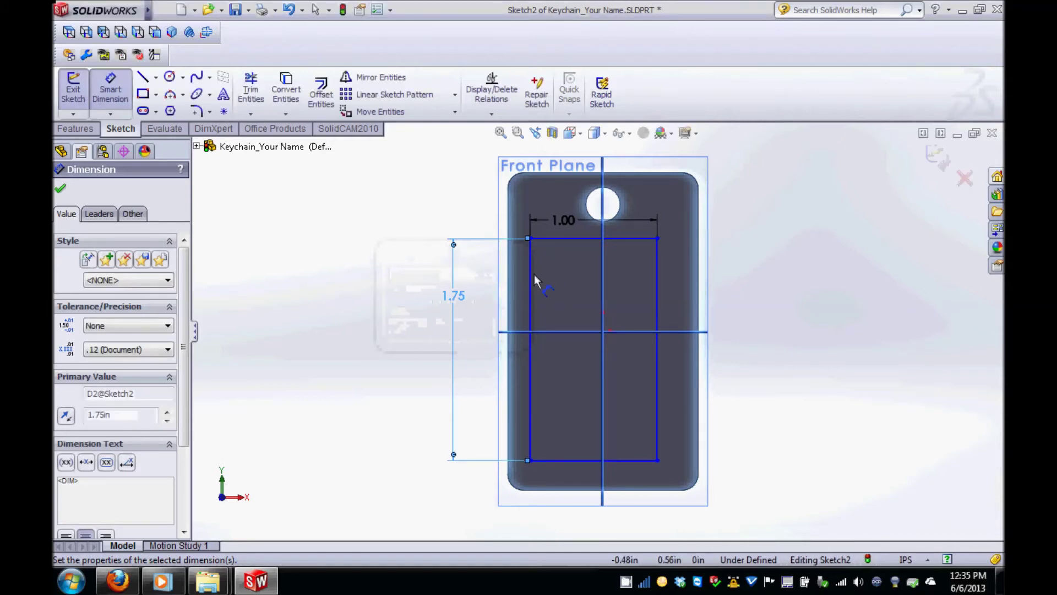
Step: Position the rectangle 0.50 below the plate's top and 0.25 from its left edge
{"action": "left_click", "coordinate": [556, 240]}
{"action": "left_click", "coordinate": [564, 173]}
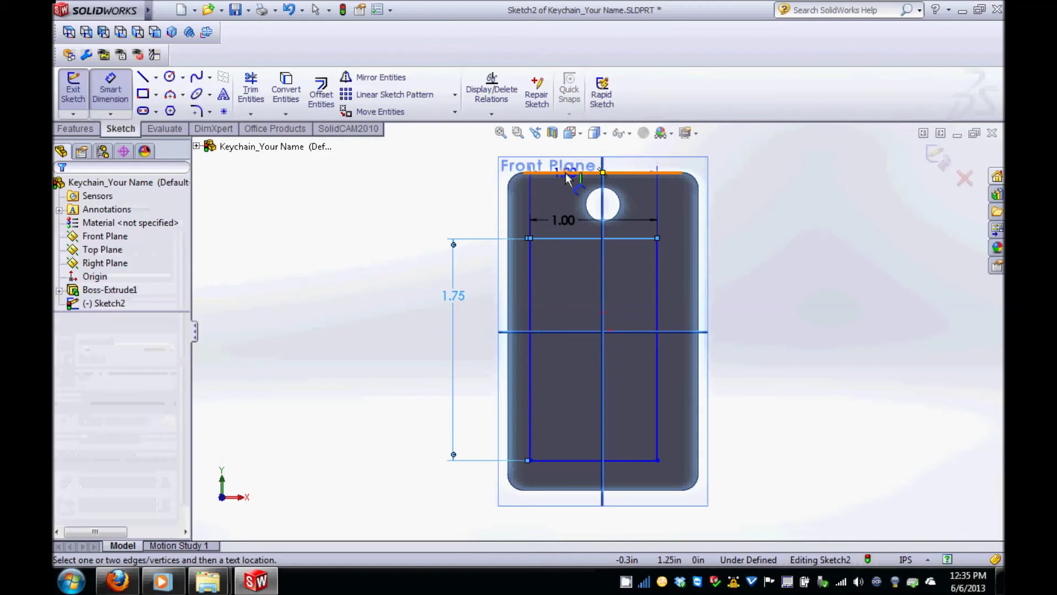
{"action": "left_click", "coordinate": [457, 208]}
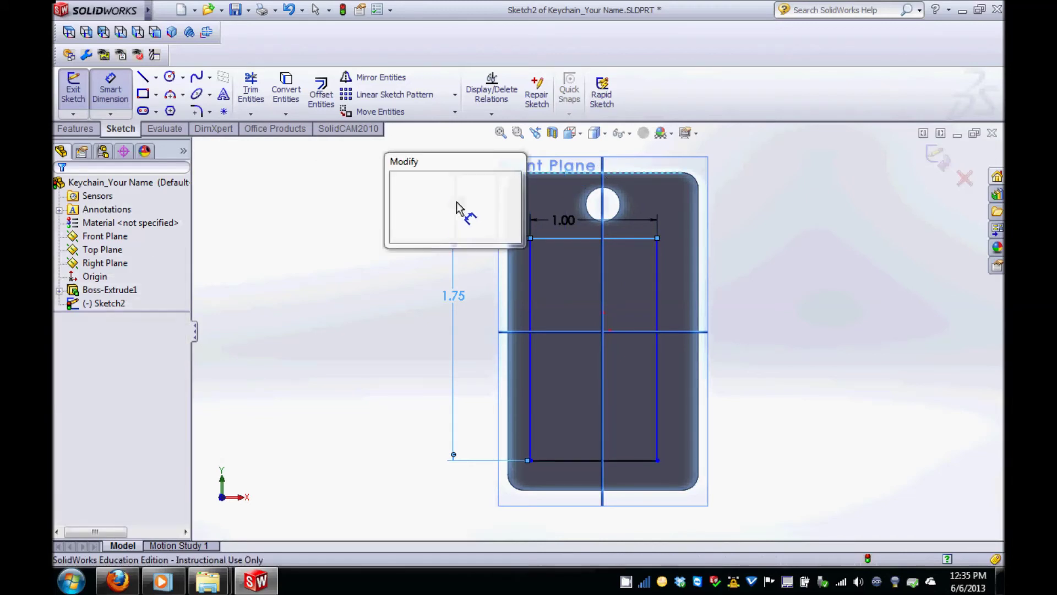
{"action": "type", "text": "0."}
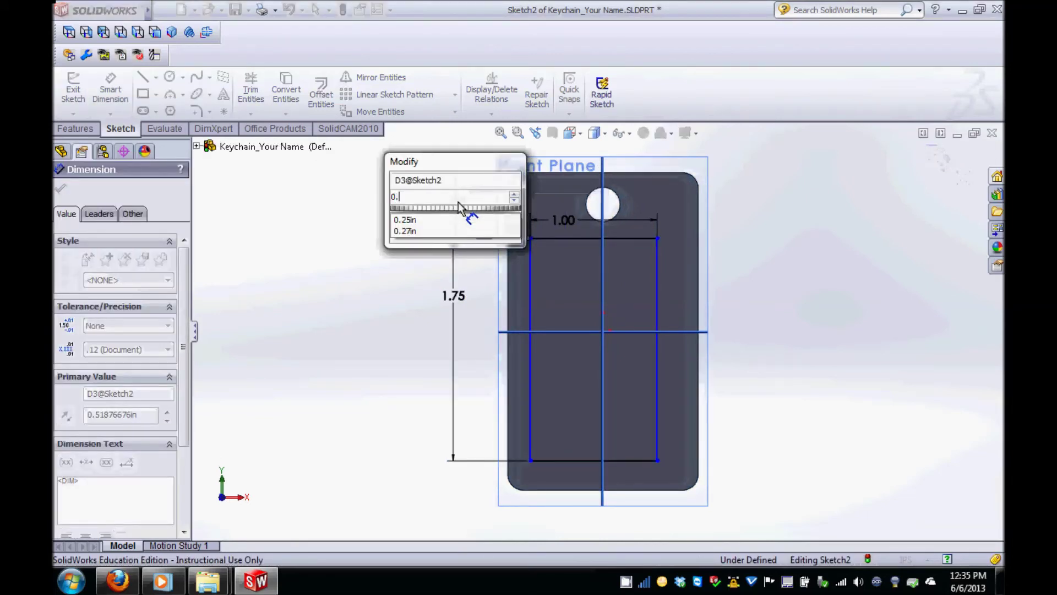
{"action": "key", "text": "Escape"}
{"action": "key", "text": "Escape"}
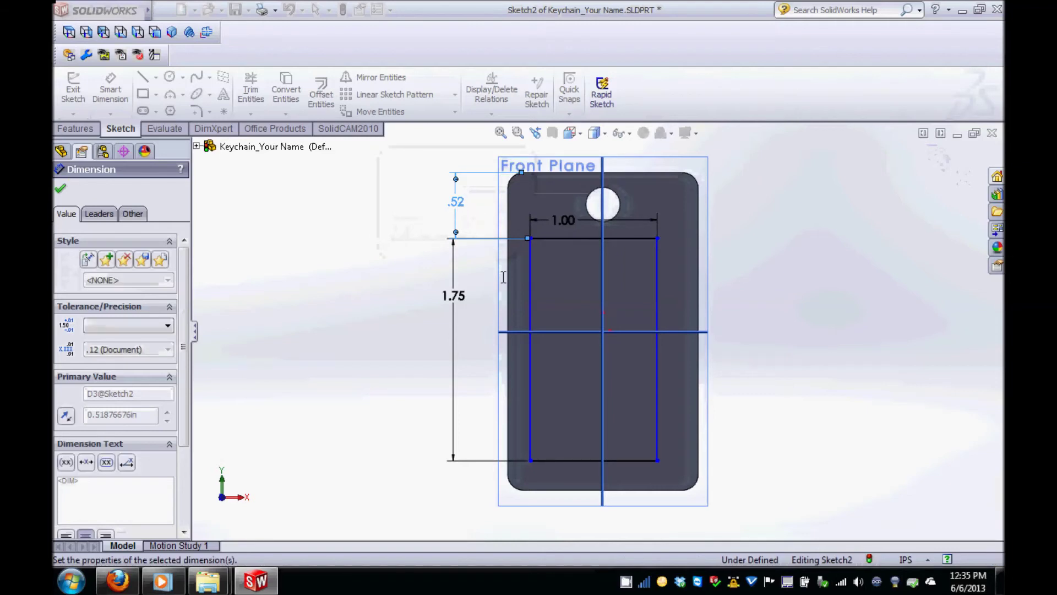
{"action": "left_click", "coordinate": [531, 306]}
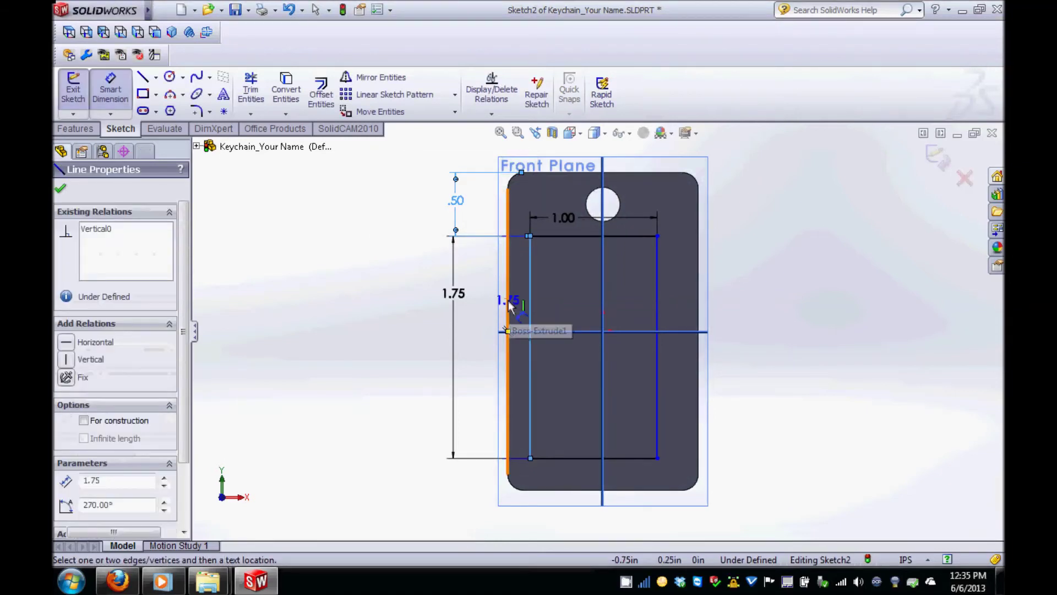
{"action": "left_click", "coordinate": [509, 306]}
{"action": "left_click", "coordinate": [520, 529]}
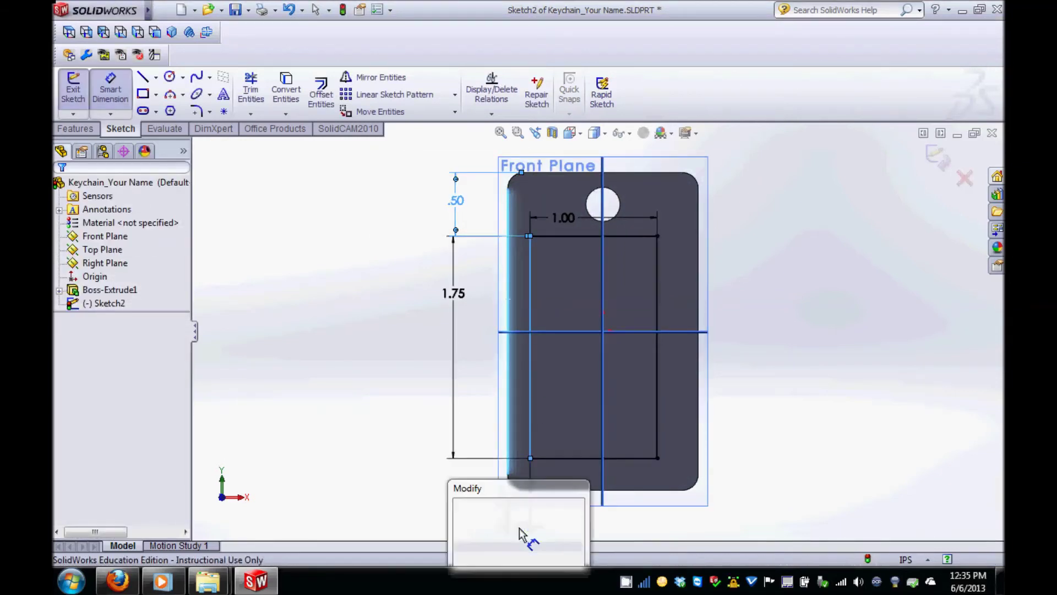
{"action": "type", "text": "0.25"}
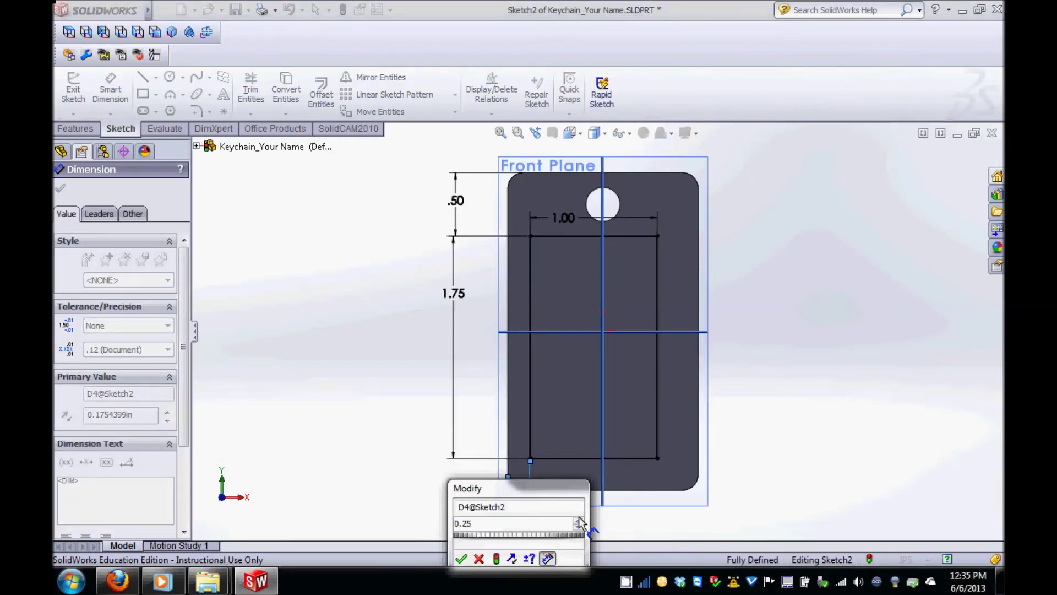
{"action": "key", "text": "Return"}
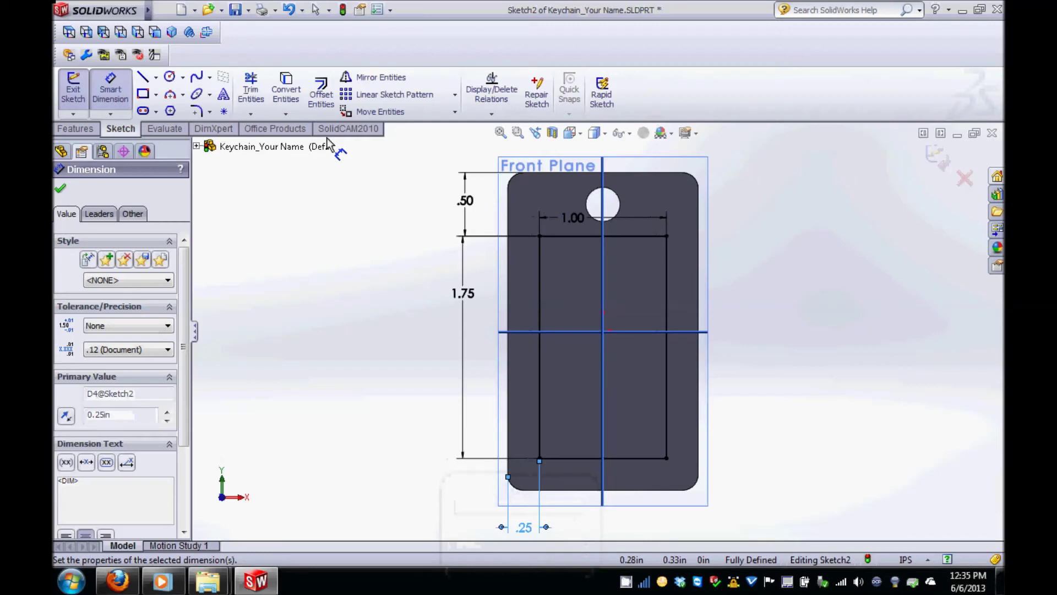
{"action": "left_click", "coordinate": [60, 188]}
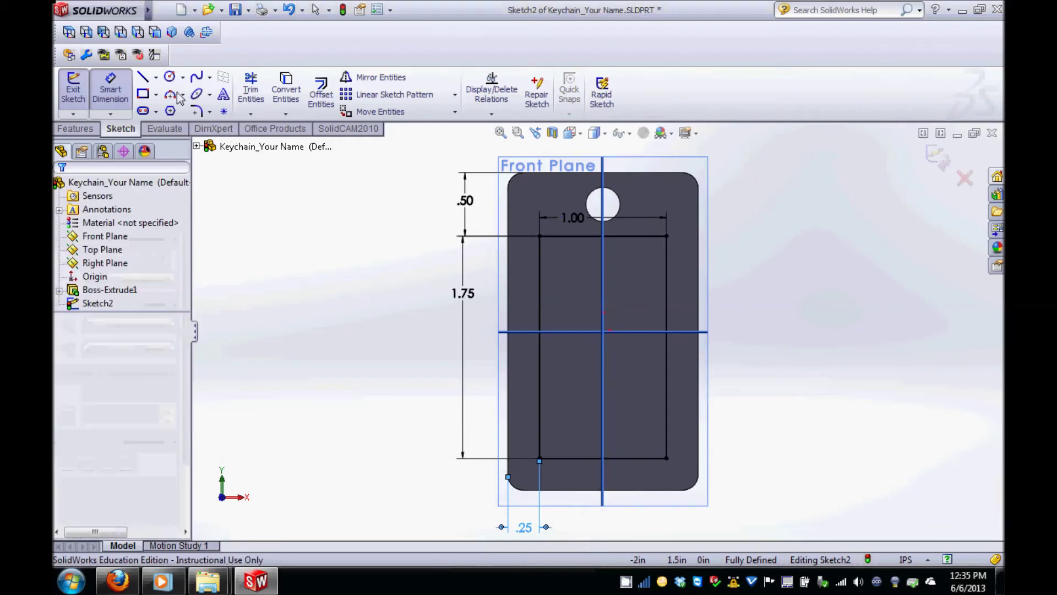
Step: Fillet all four rectangle corners with a 0.125 in sketch fillet radius
{"action": "key", "text": "Escape"}
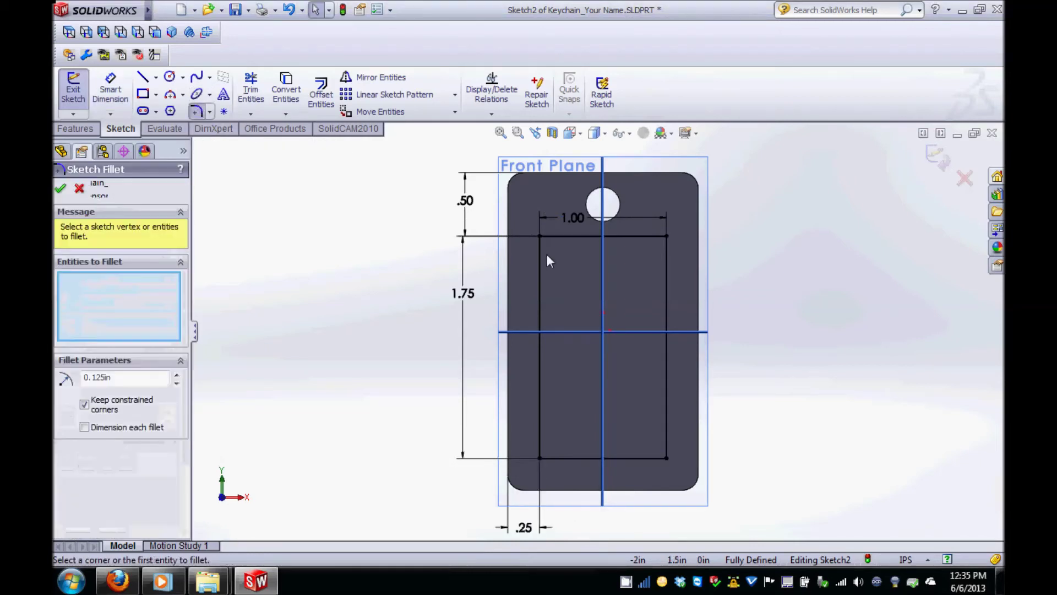
{"action": "left_click", "coordinate": [547, 248]}
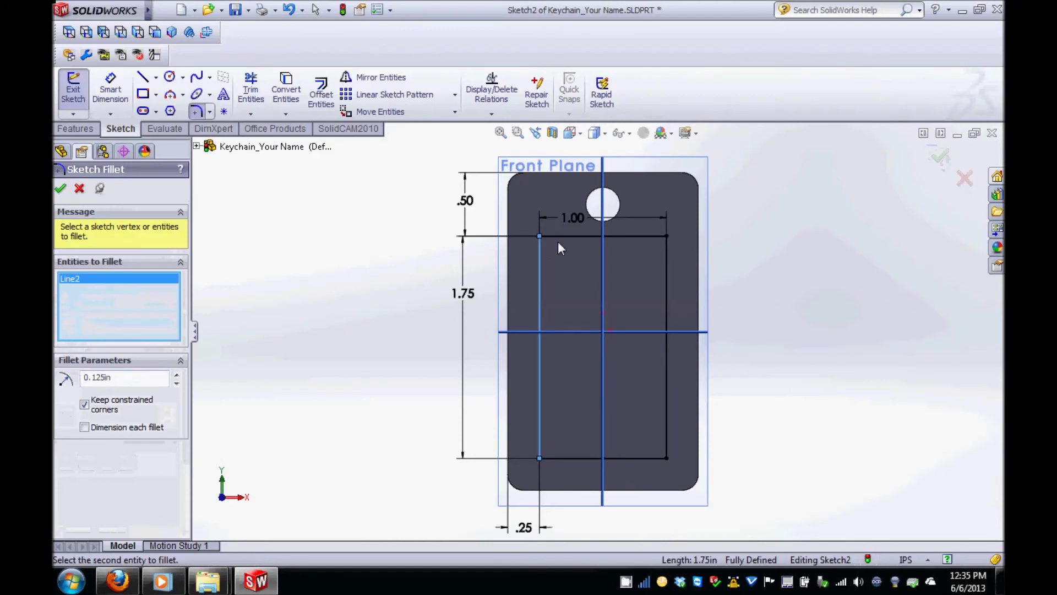
{"action": "left_click", "coordinate": [600, 237]}
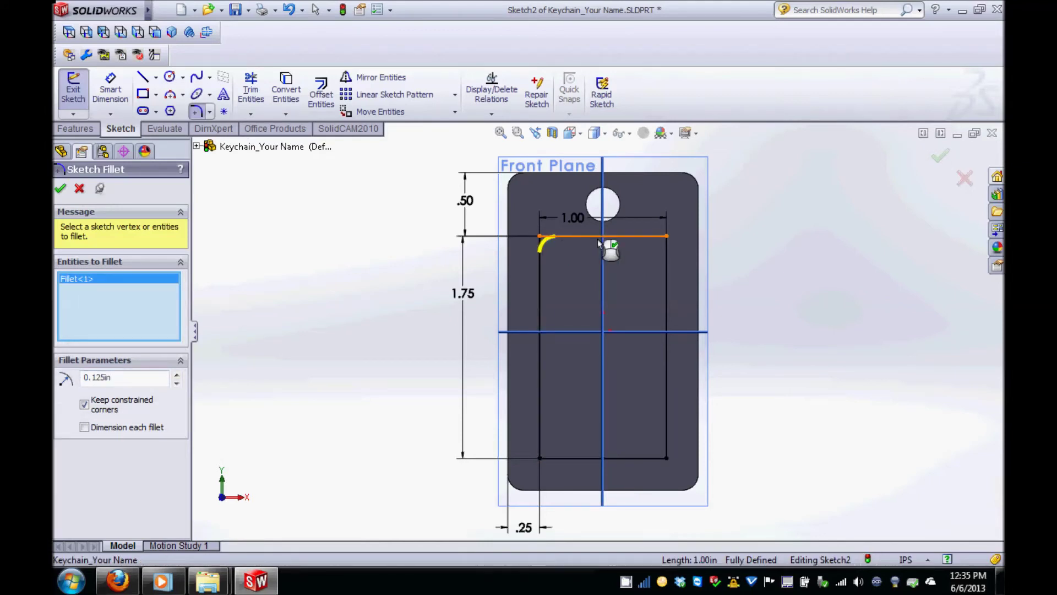
{"action": "left_click", "coordinate": [662, 256]}
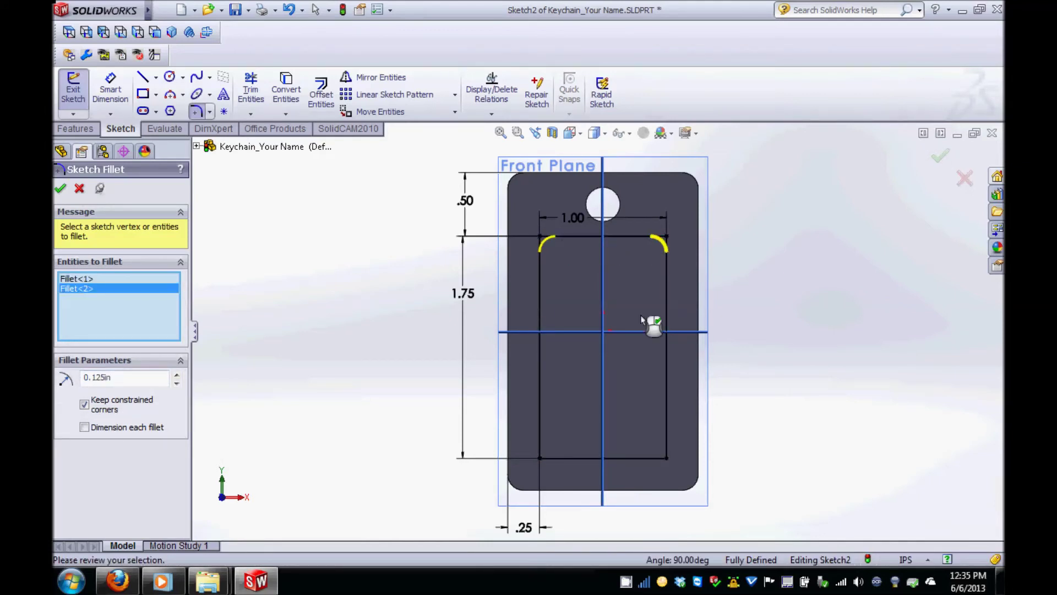
{"action": "left_click", "coordinate": [667, 386]}
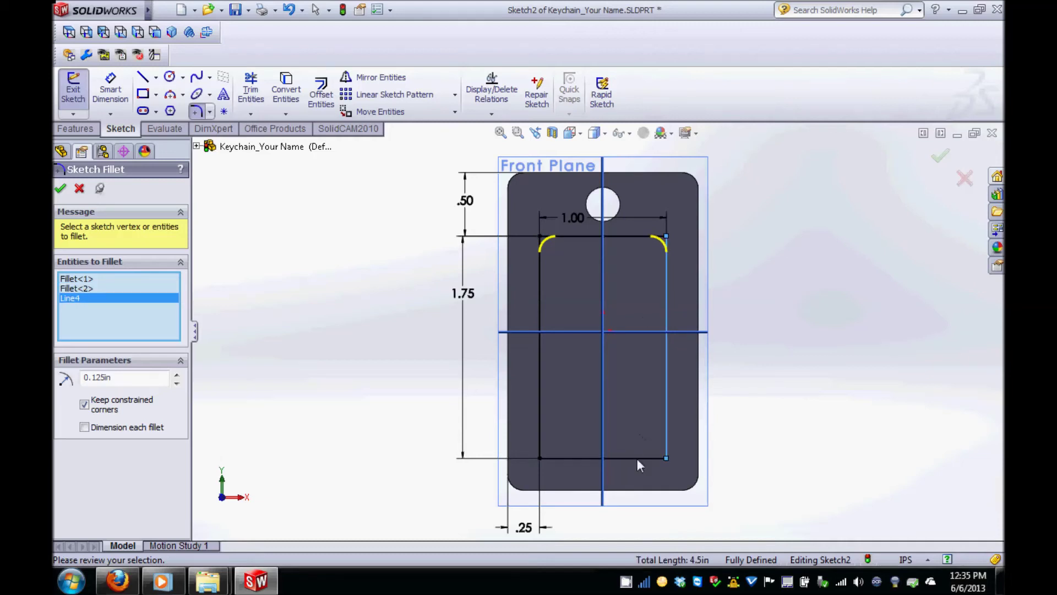
{"action": "left_click", "coordinate": [584, 458]}
{"action": "left_click", "coordinate": [567, 459]}
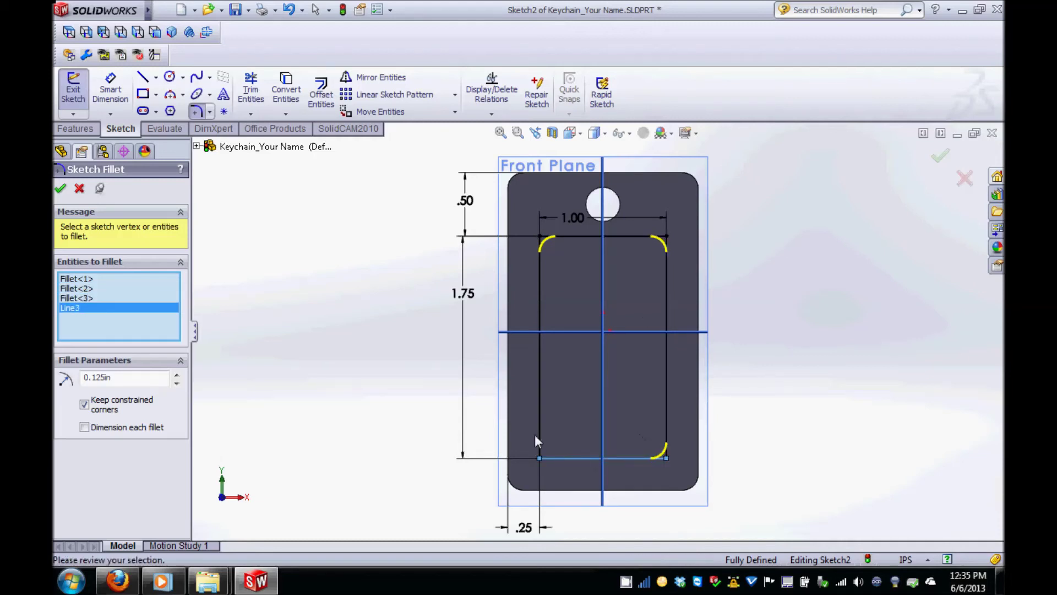
{"action": "left_click", "coordinate": [538, 433]}
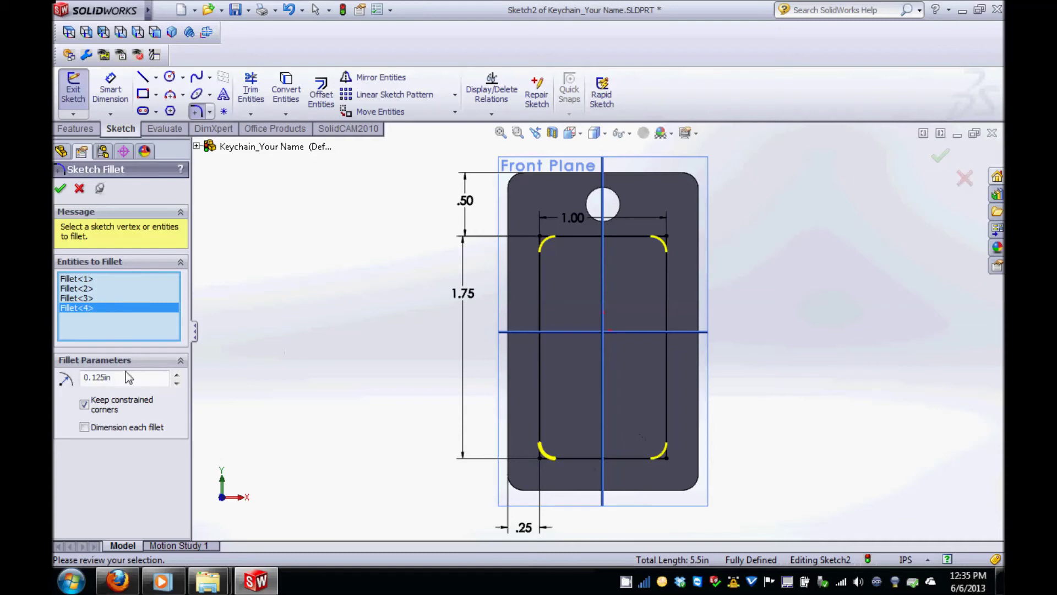
{"action": "left_click", "coordinate": [60, 189]}
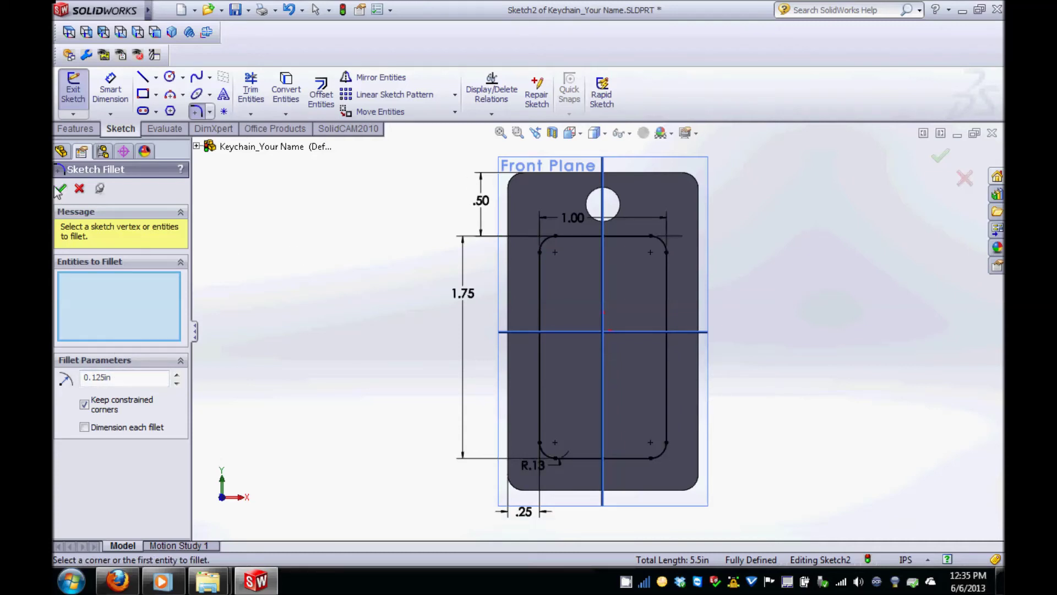
{"action": "left_click", "coordinate": [60, 189]}
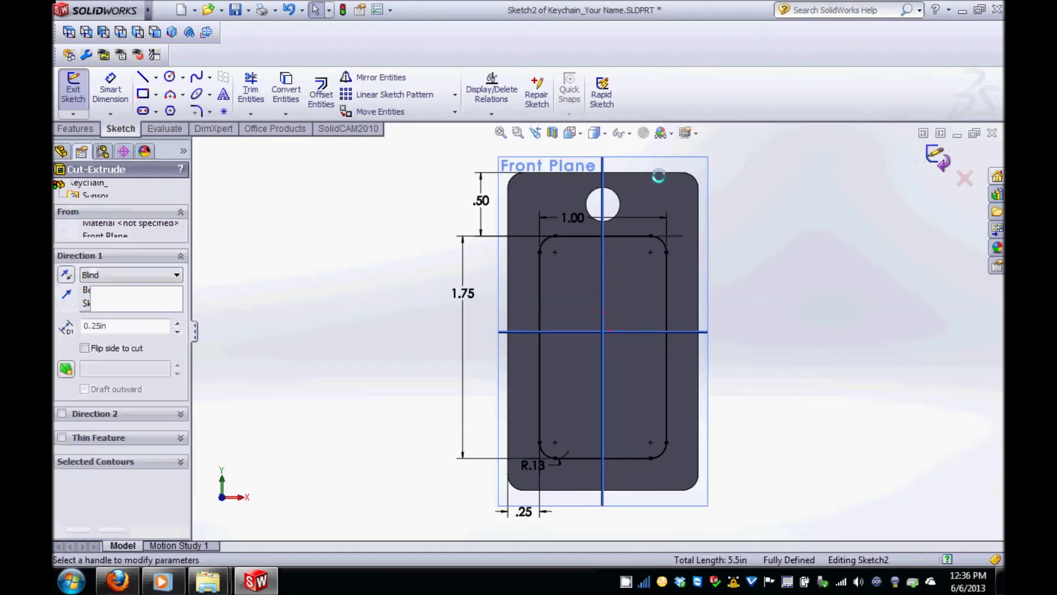
Step: Cut the rounded rectangle Blind 0.125 in deep to form the pocket
{"action": "double_click", "coordinate": [110, 325]}
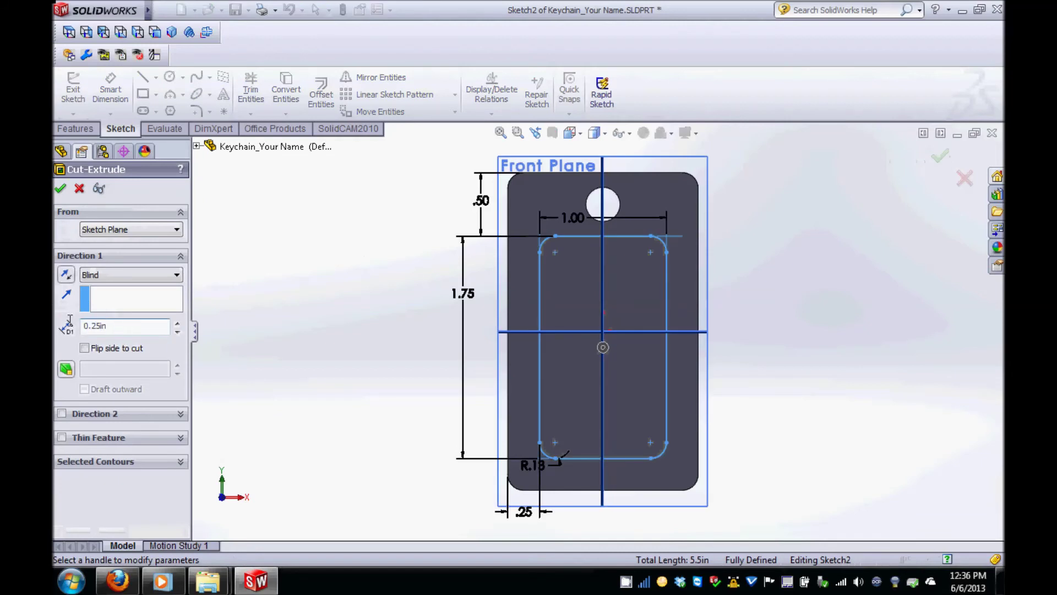
{"action": "type", "text": "0."}
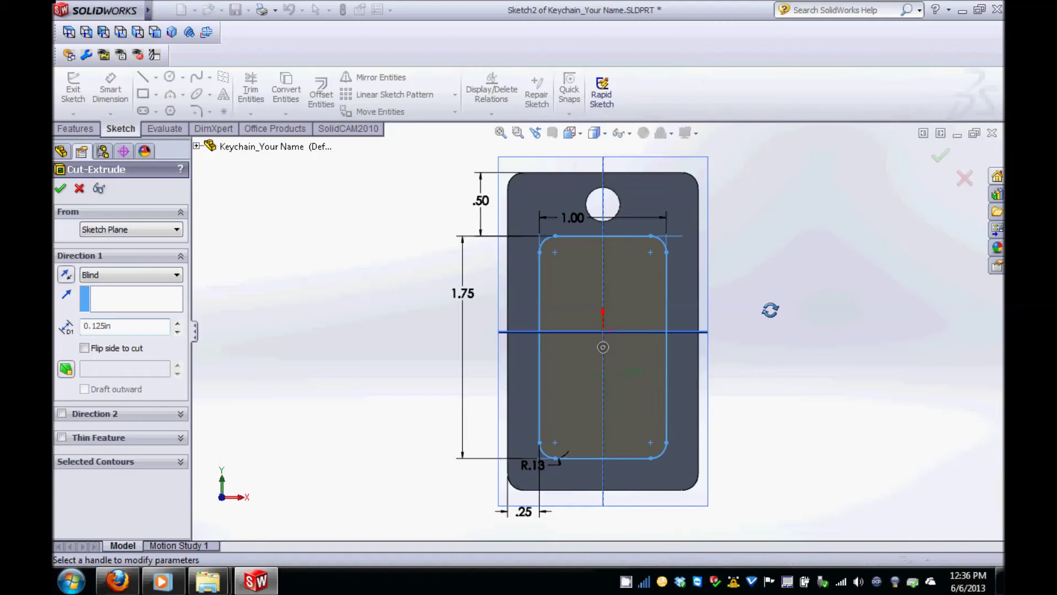
{"action": "mouse_move", "coordinate": [770, 309]}
{"action": "middle_mouse_down"}
{"action": "mouse_move", "coordinate": [672, 322]}
{"action": "mouse_move", "coordinate": [739, 316]}
{"action": "middle_mouse_up"}
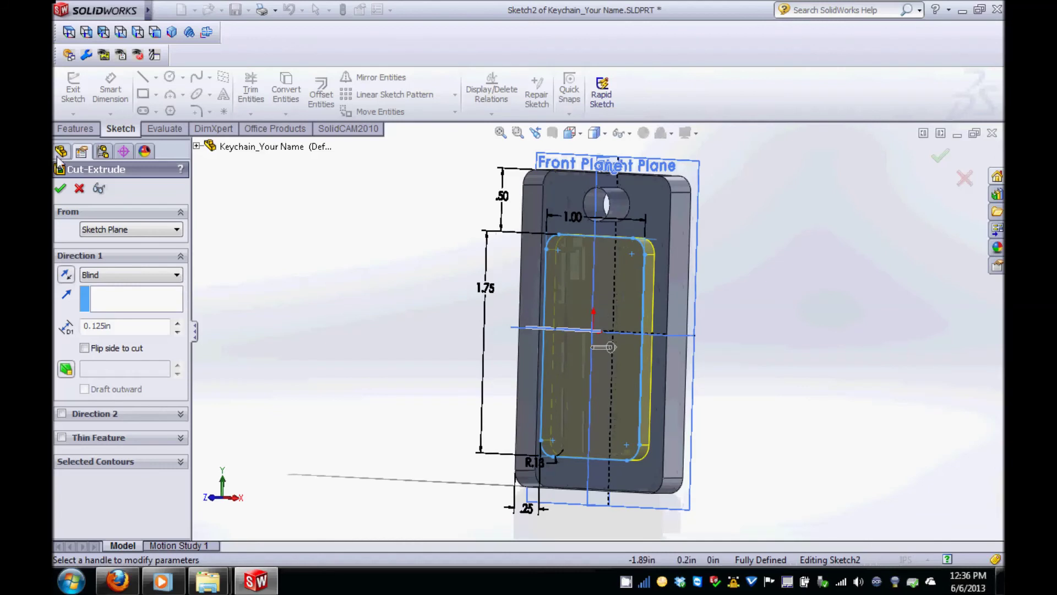
{"action": "left_click", "coordinate": [68, 188]}
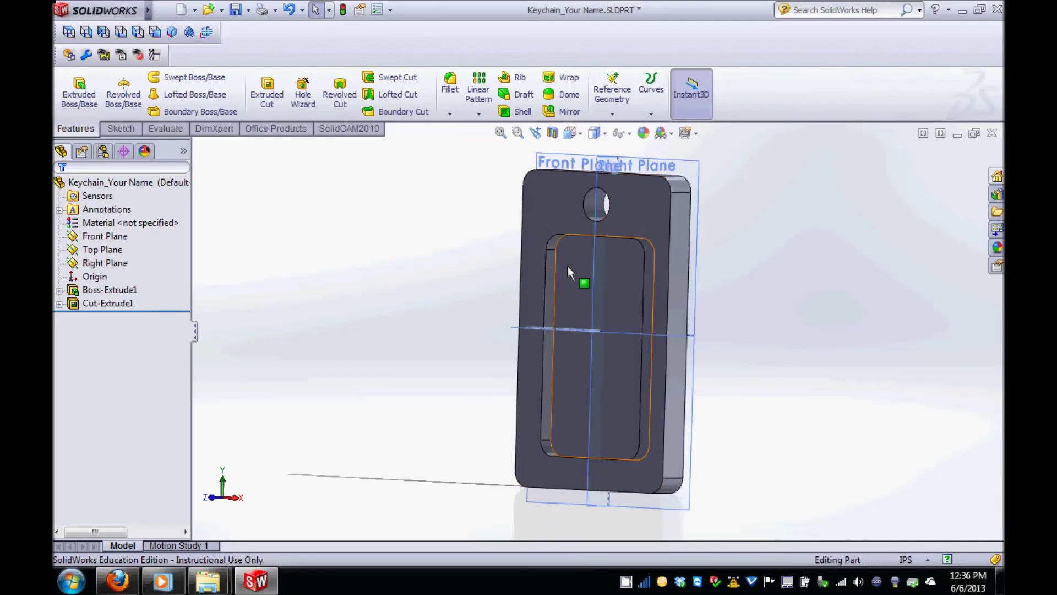
Step: View the pocket floor Normal To and start a spline sketch on it
{"action": "left_click", "coordinate": [567, 266]}
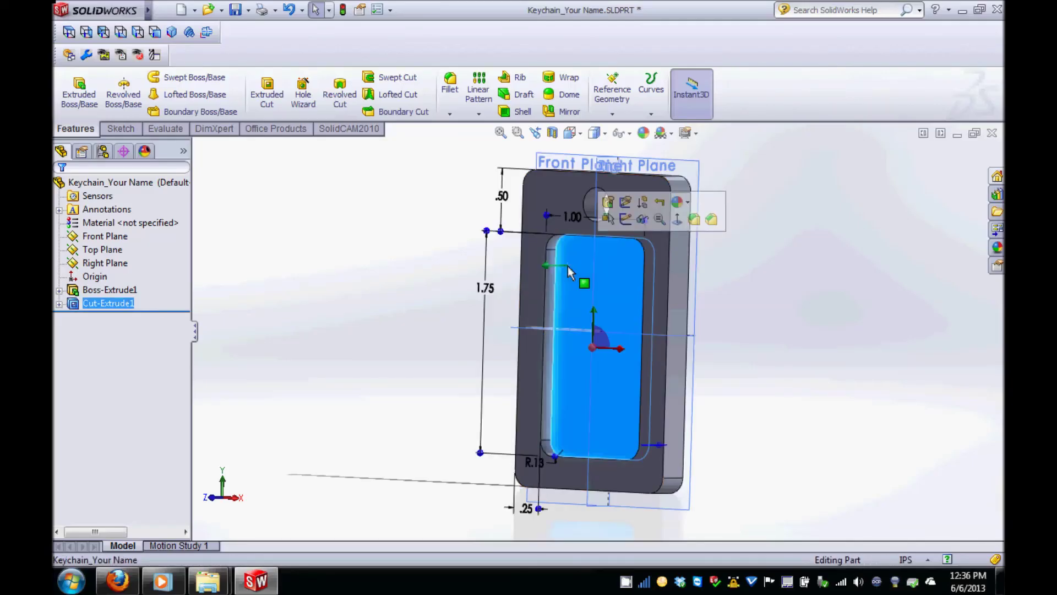
{"action": "left_click", "coordinate": [675, 219]}
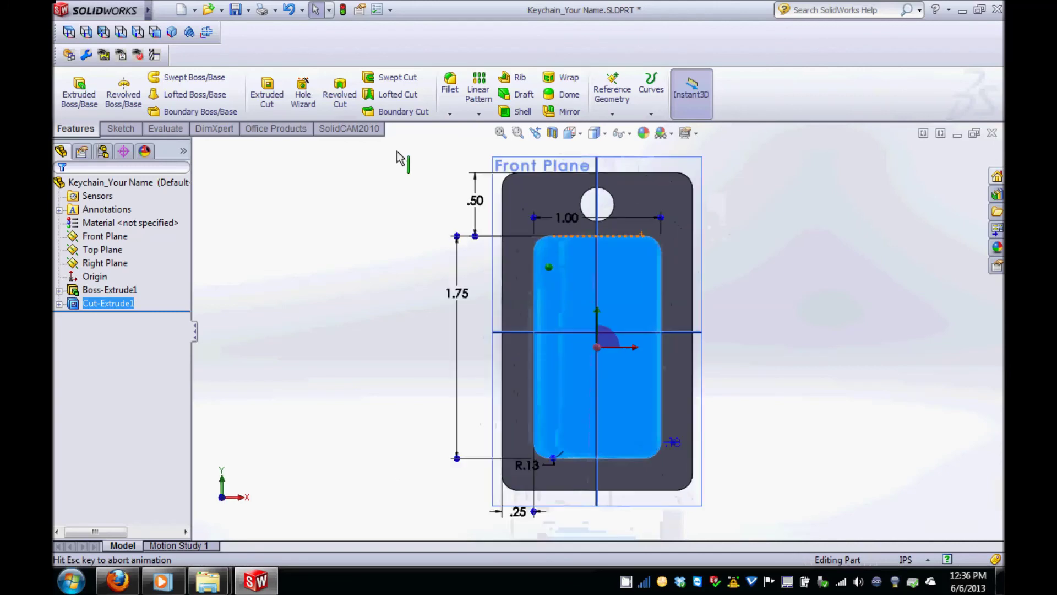
{"action": "left_click", "coordinate": [113, 132]}
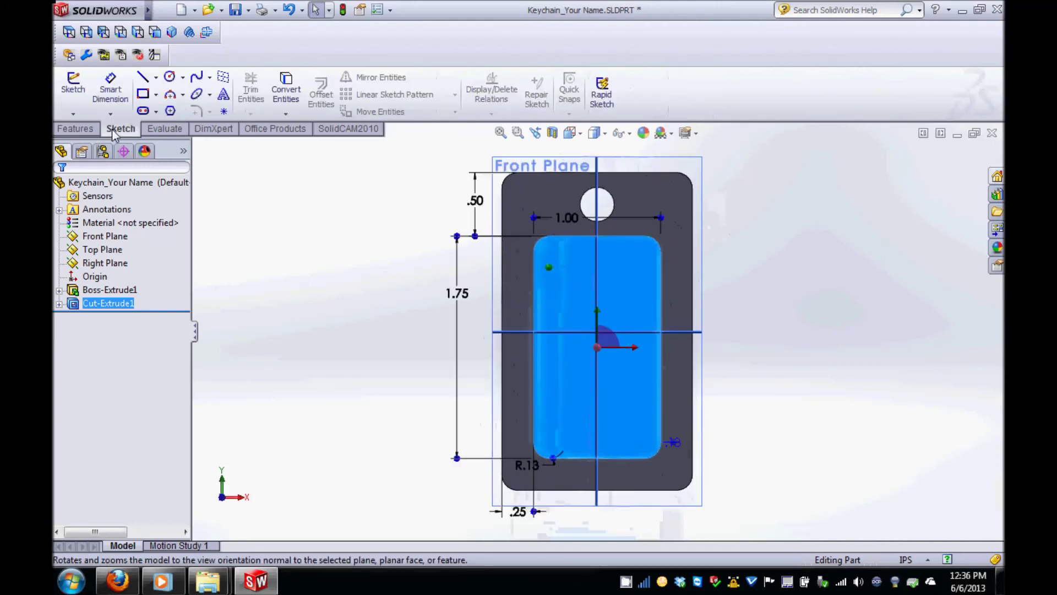
{"action": "left_click", "coordinate": [198, 78]}
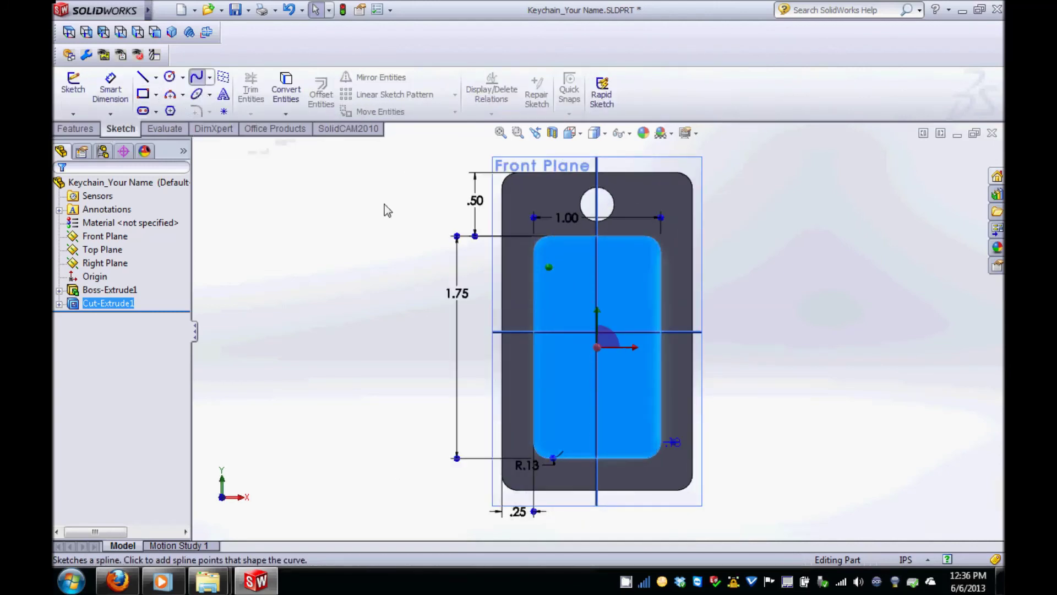
Step: Draw a closed five-point teardrop spline inside the pocket, ending on its start point
{"action": "left_click", "coordinate": [576, 287]}
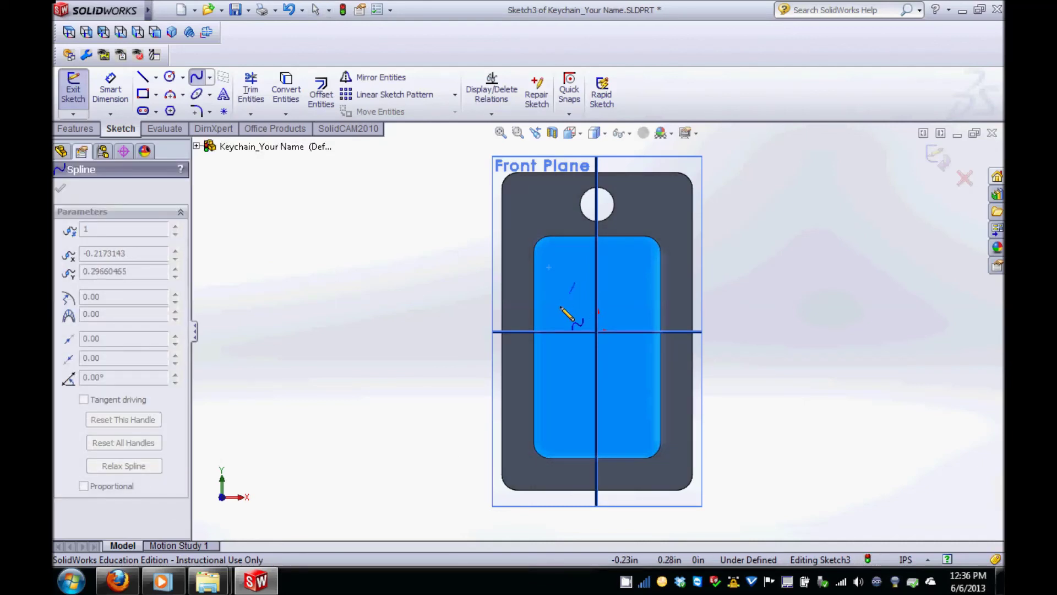
{"action": "left_click", "coordinate": [558, 331]}
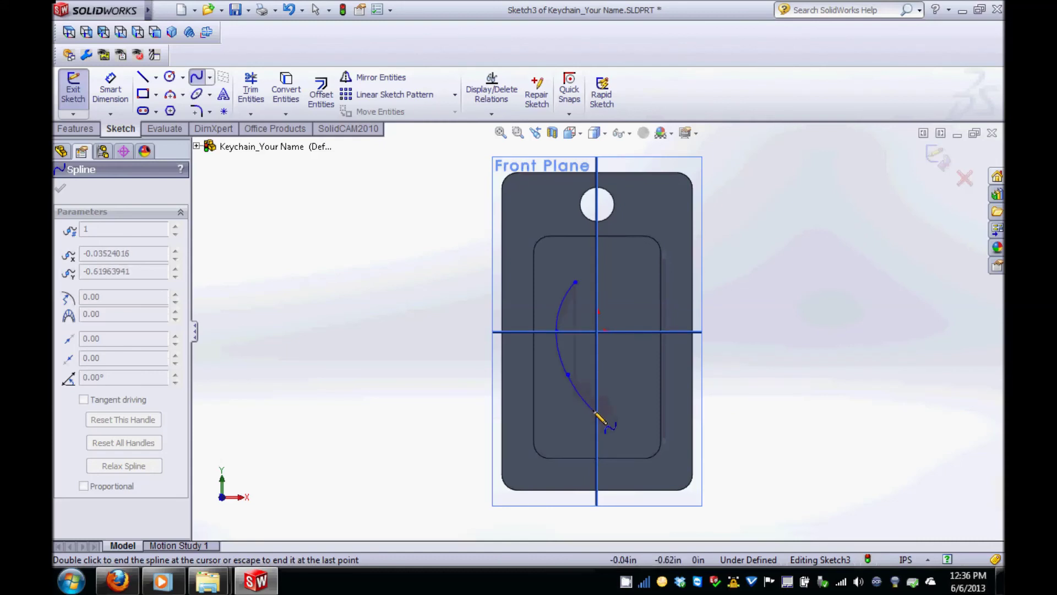
{"action": "left_click", "coordinate": [592, 399]}
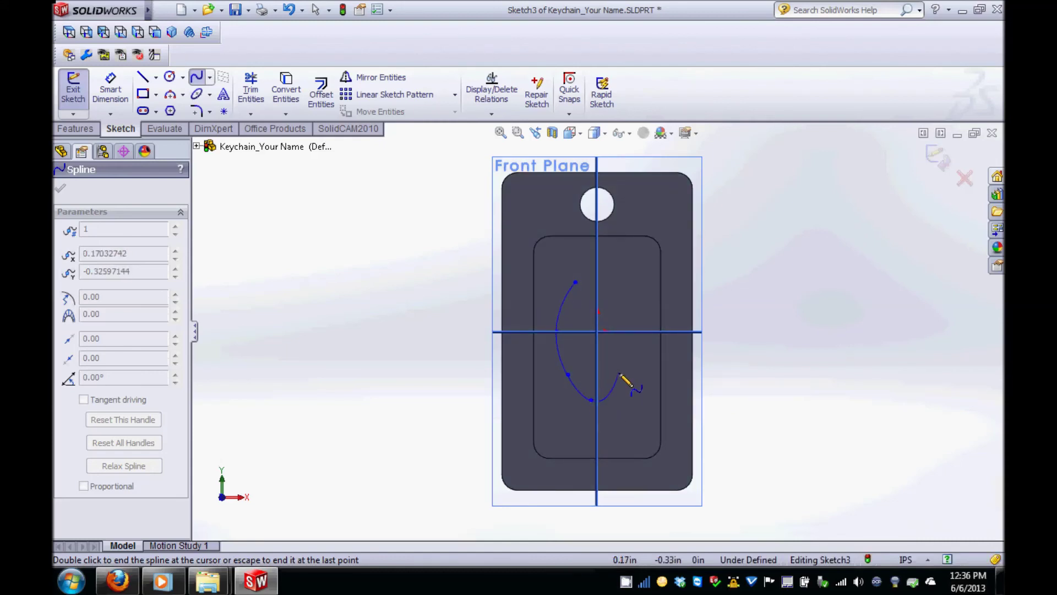
{"action": "left_click", "coordinate": [620, 373]}
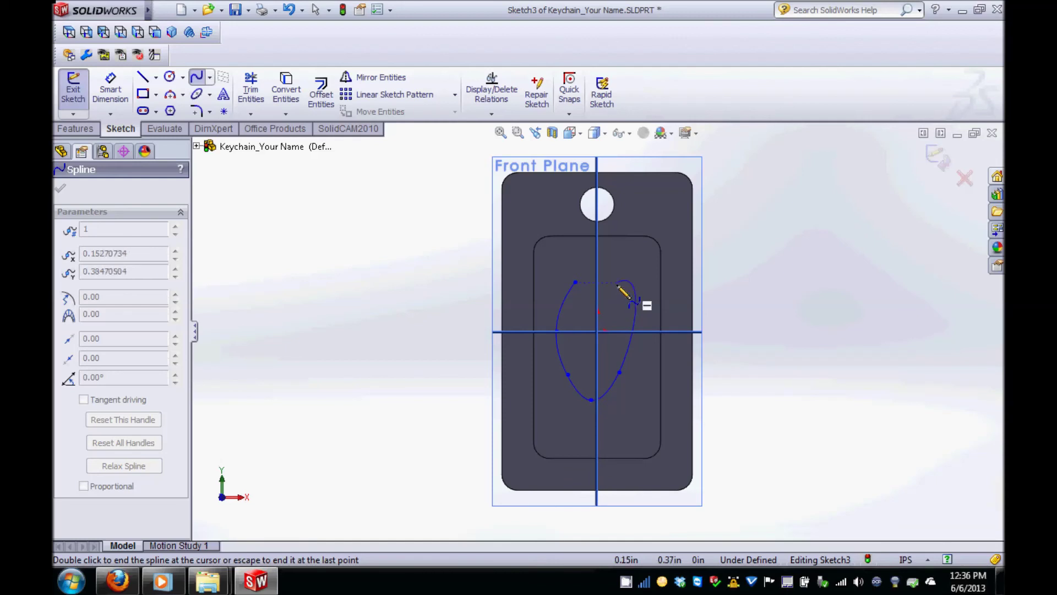
{"action": "left_click", "coordinate": [617, 283]}
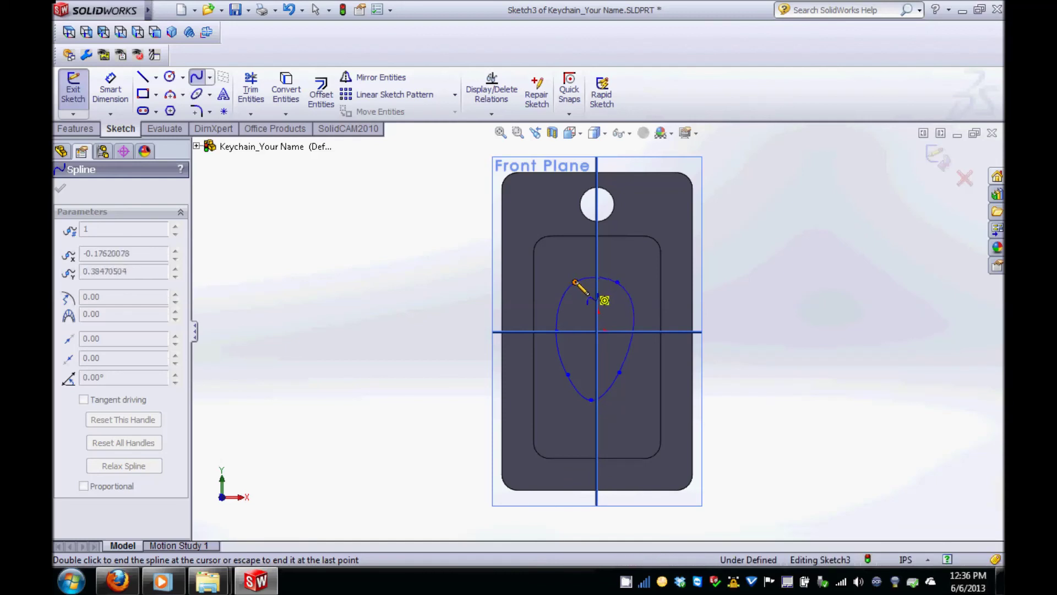
{"action": "left_click", "coordinate": [575, 282]}
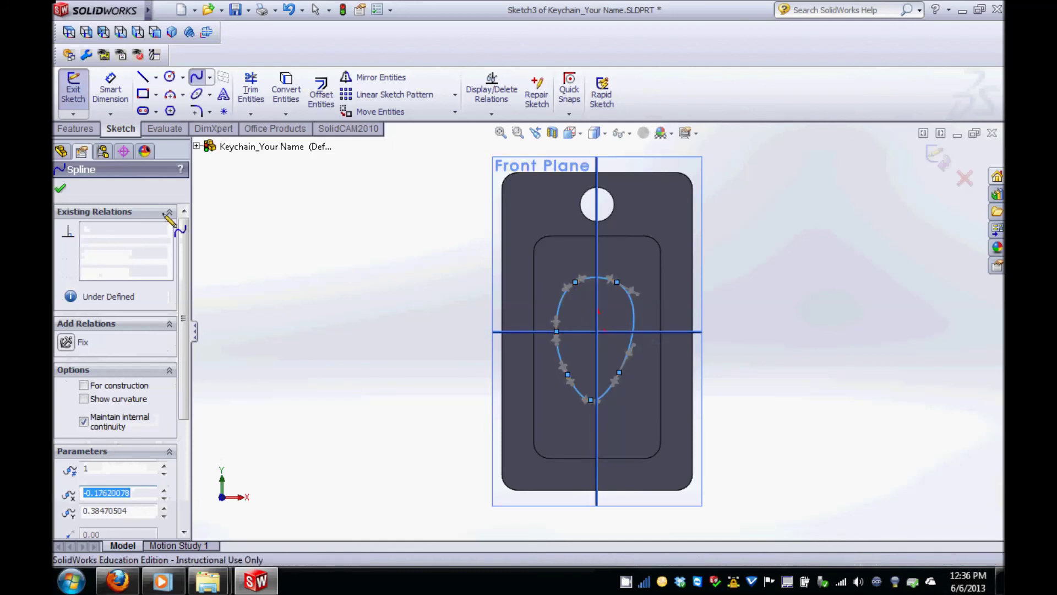
{"action": "left_click", "coordinate": [60, 189]}
{"action": "left_click", "coordinate": [71, 130]}
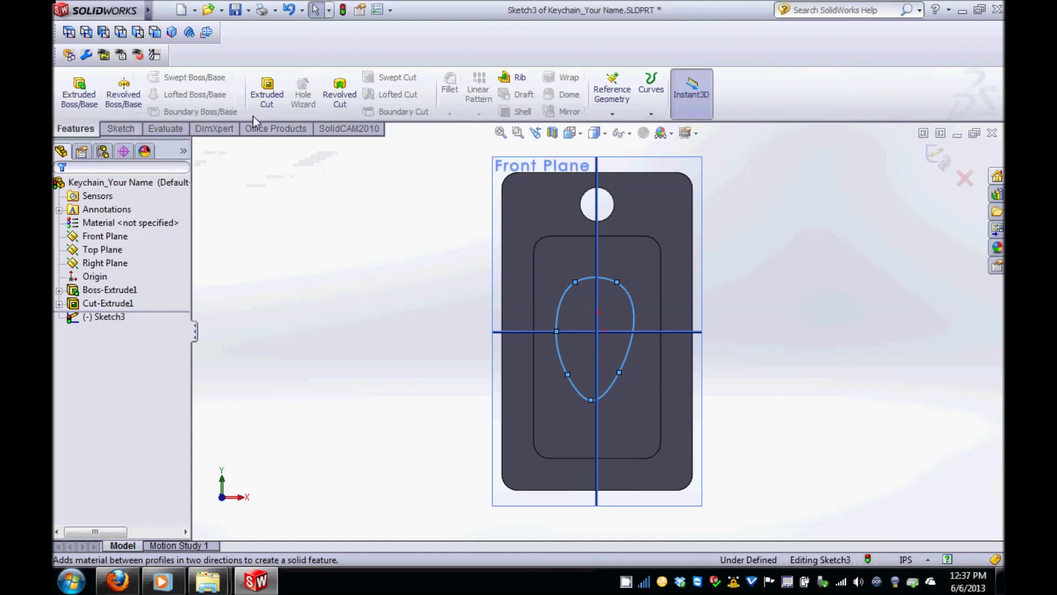
Step: Extrude-cut the teardrop sketch with the Through All end condition
{"action": "left_click", "coordinate": [267, 98]}
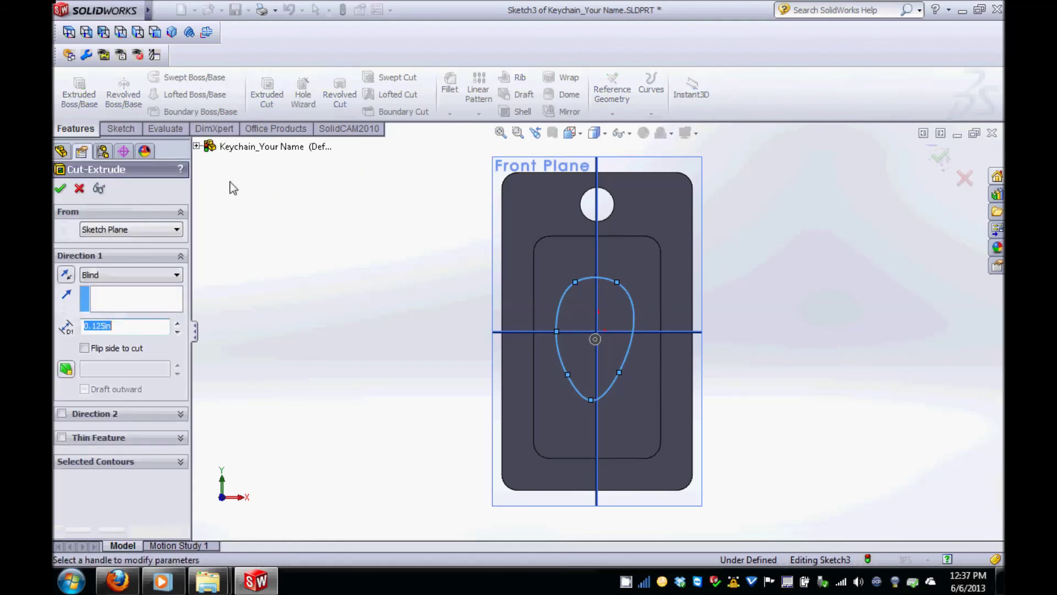
{"action": "left_click", "coordinate": [165, 275]}
{"action": "left_click", "coordinate": [149, 298]}
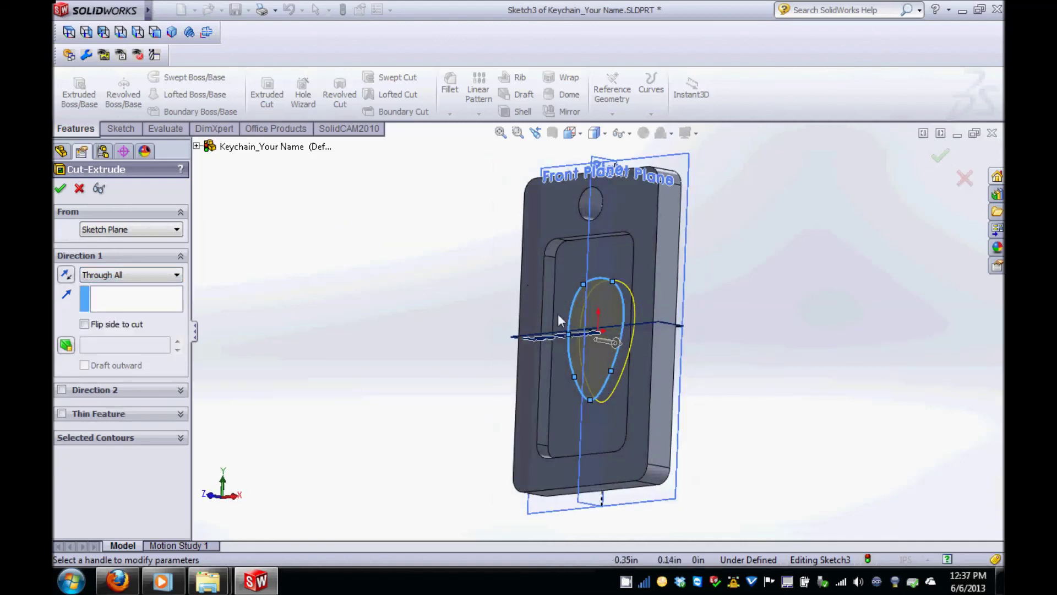
{"action": "left_click", "coordinate": [60, 188]}
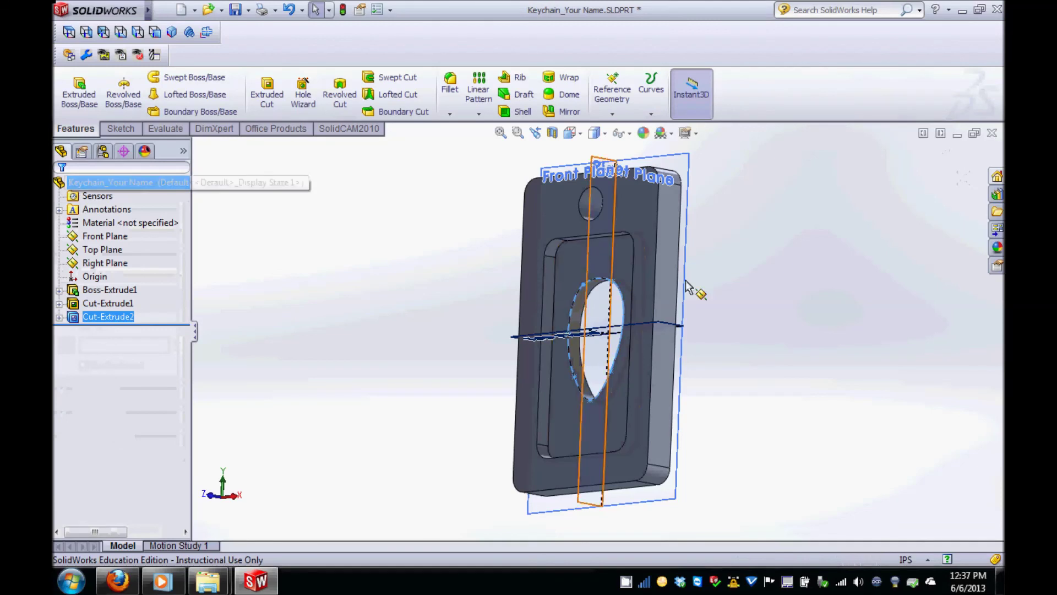
Step: Deselect the cut and orbit the keychain to a near-front view of the teardrop hole
{"action": "left_click", "coordinate": [763, 257]}
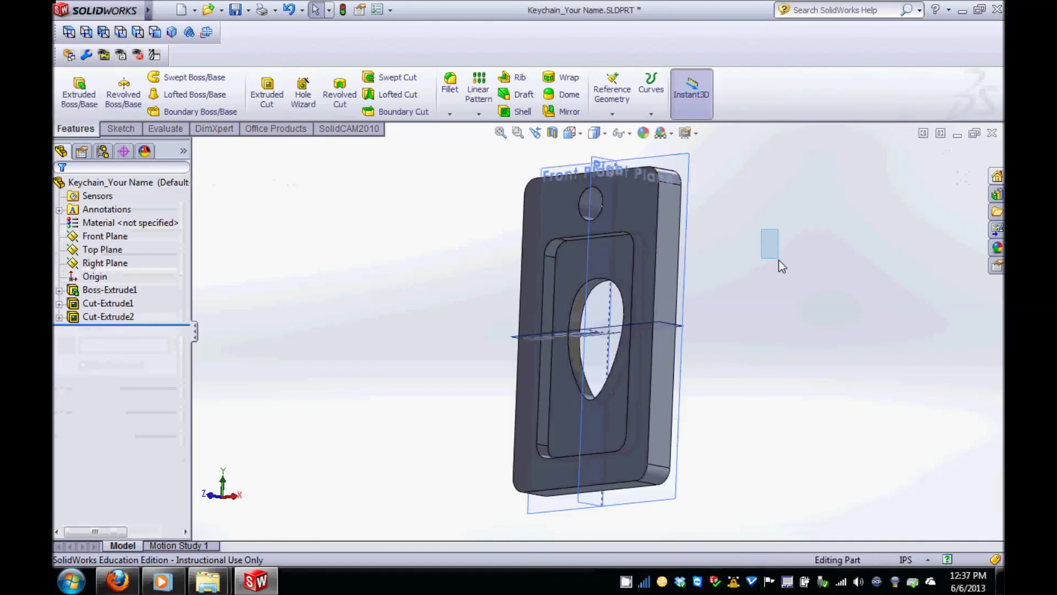
{"action": "middle_click_drag", "start_coordinate": [785, 266], "coordinate": [688, 282]}
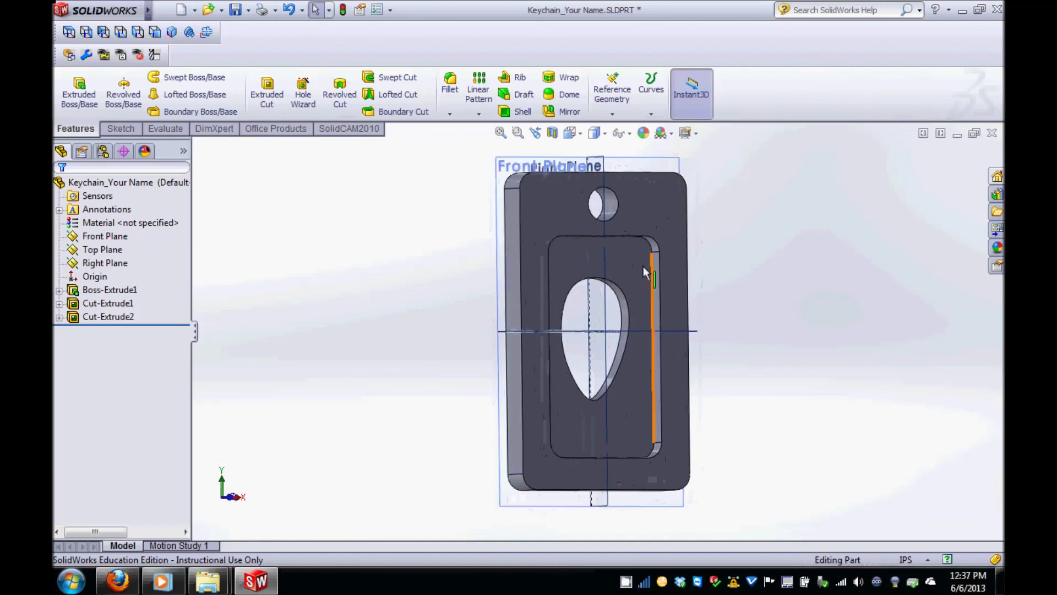